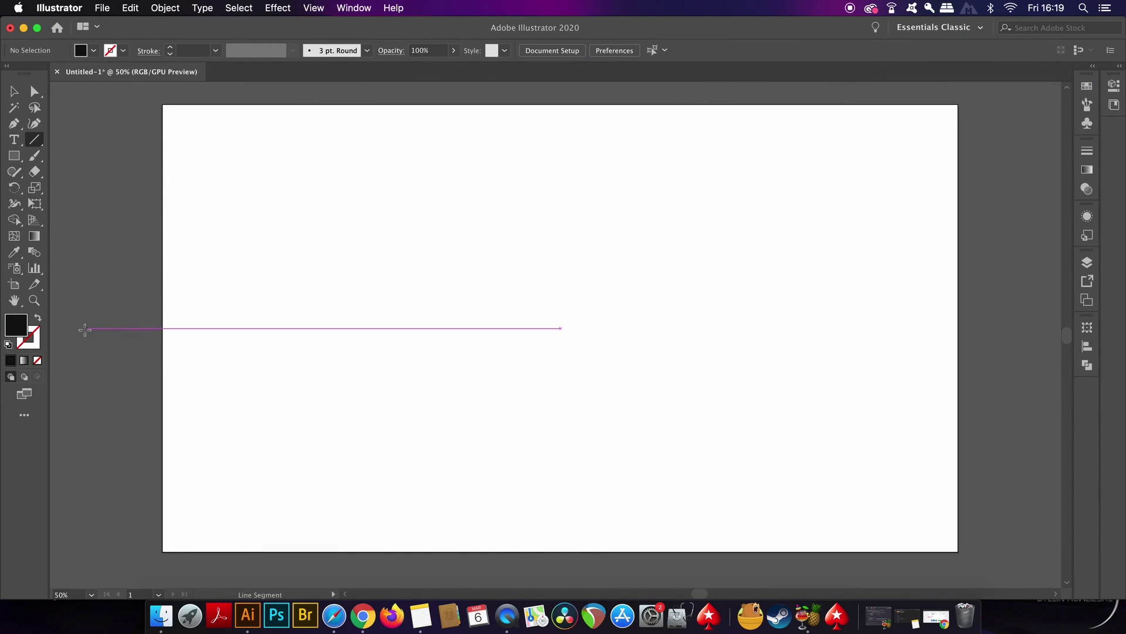
Draw an unfilled, 1 pt black-stroked 409 × 409 px square at the artboard centre and zoom in
key("shift+x")
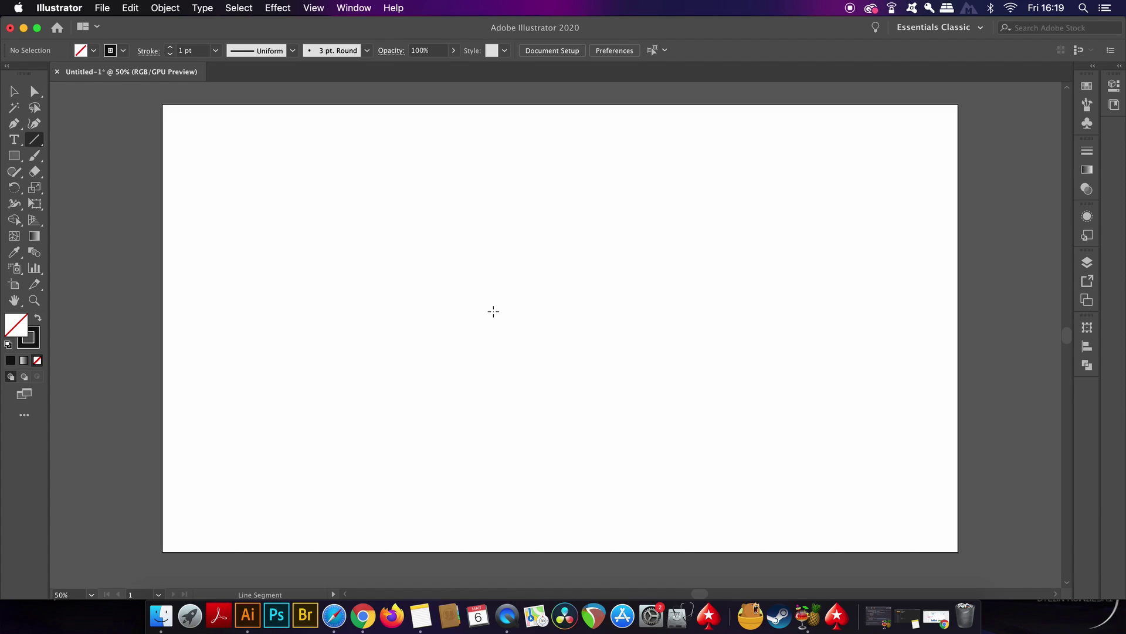
key("m")
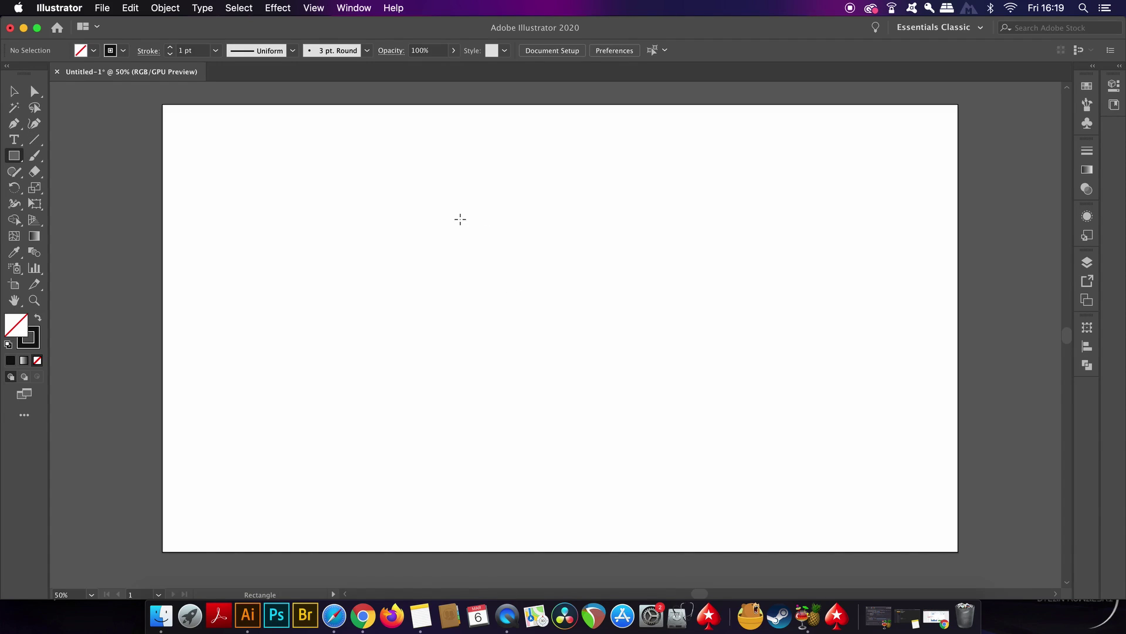
left_click_drag(440, 206, 611, 322)
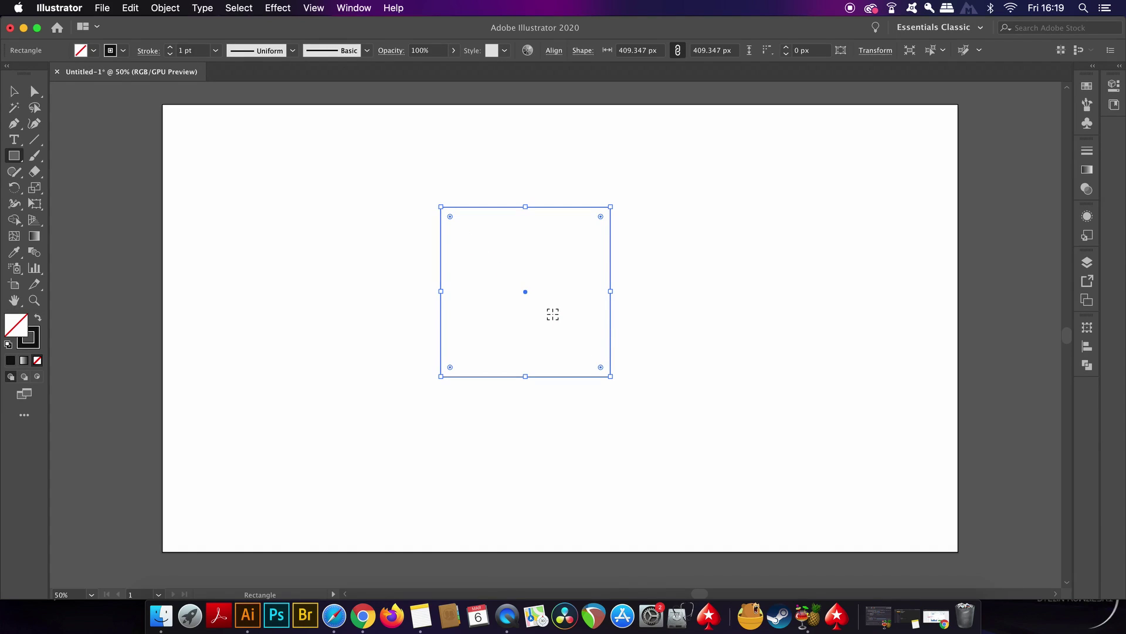
key("super+equal")
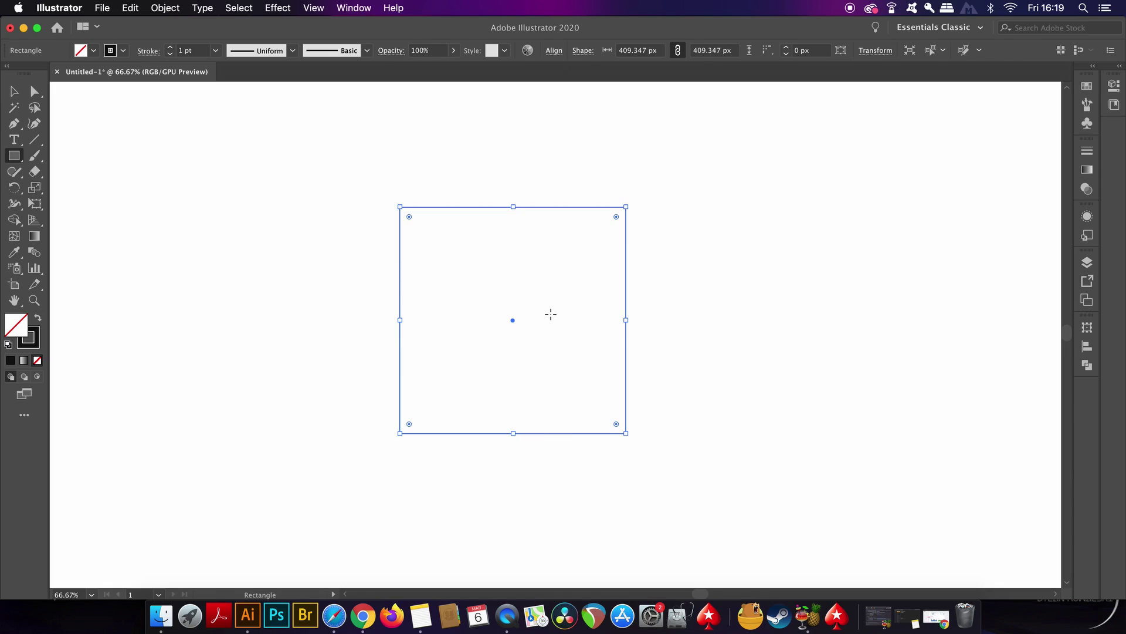
Round three corners of the square to 204.67 px, leaving the bottom-left corner sharp
key("a")
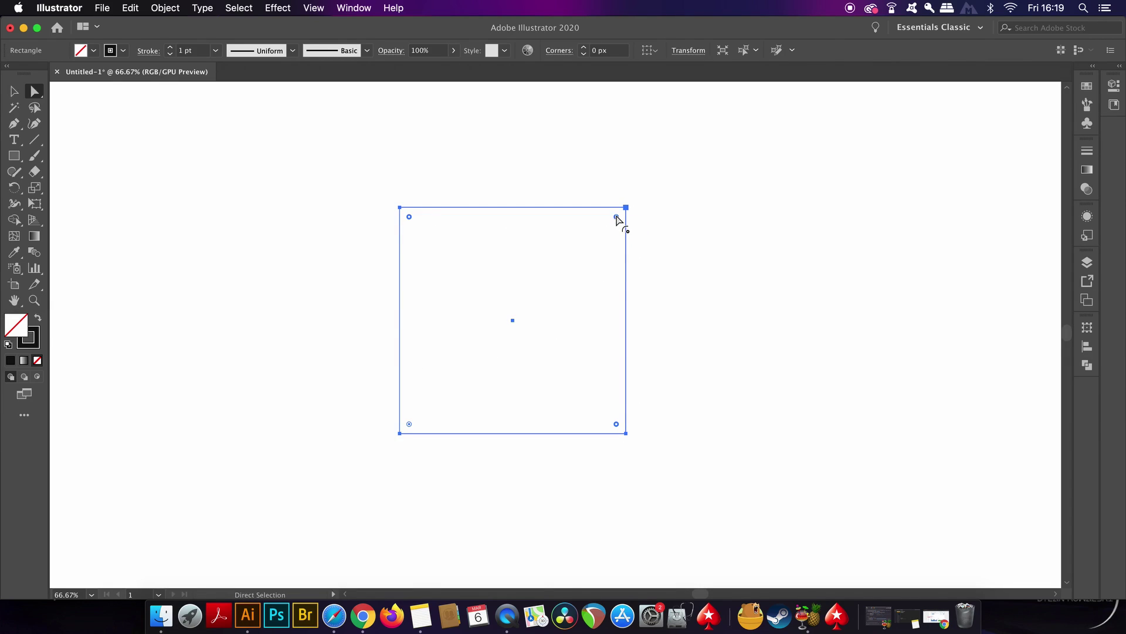
left_click_drag(616, 217, 435, 364)
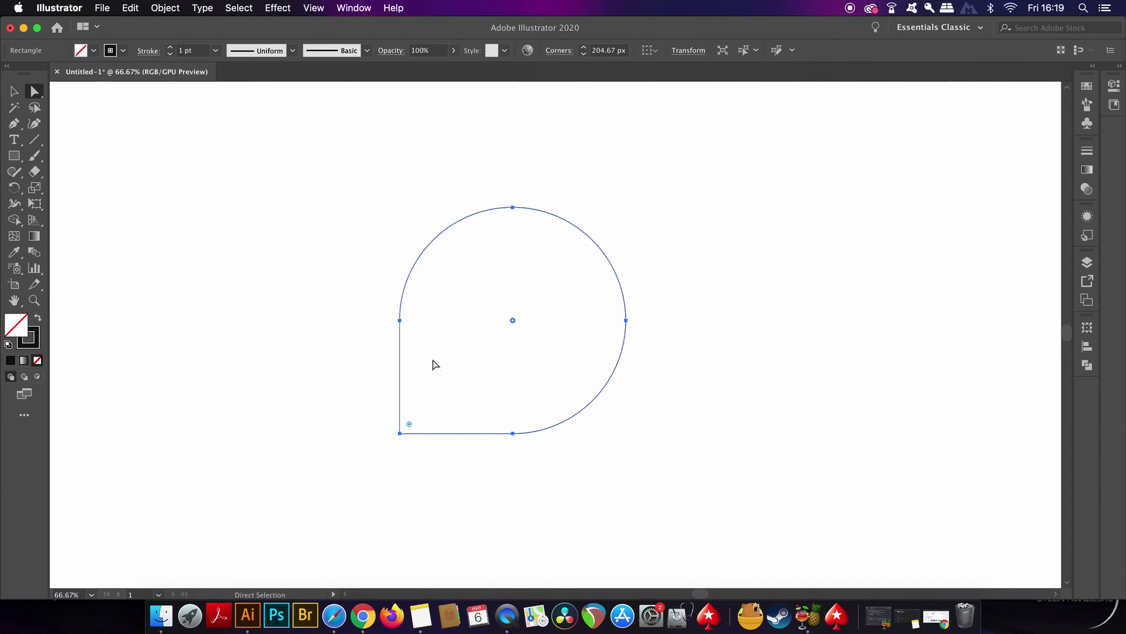
left_click(691, 351)
key("v")
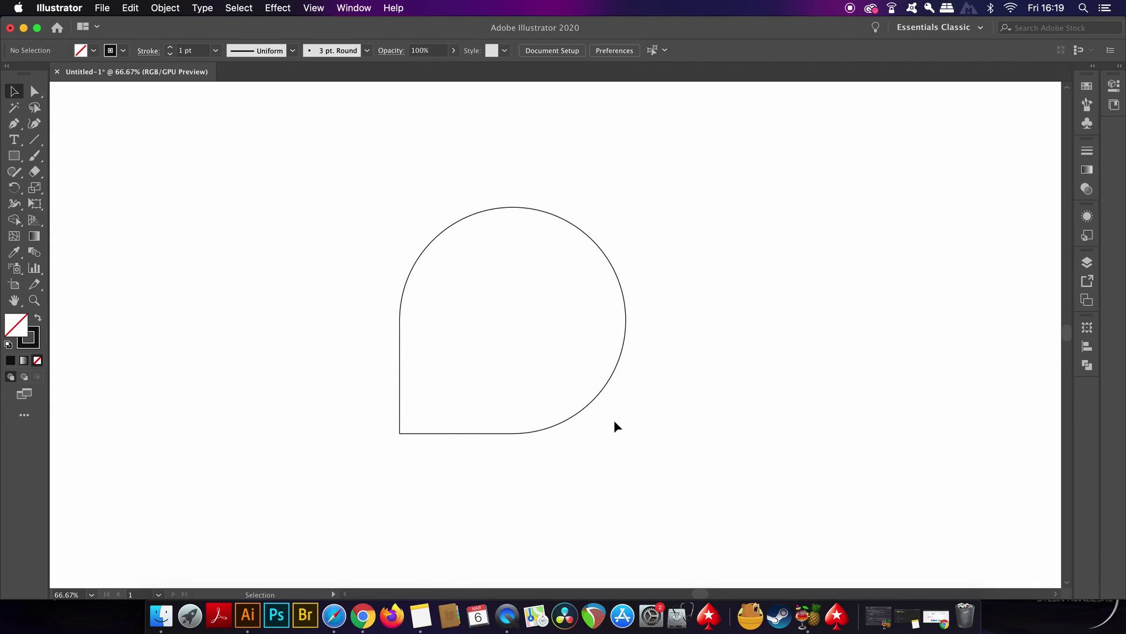
Give the teardrop a solid fill and make it a freeform gradient
left_click(574, 418)
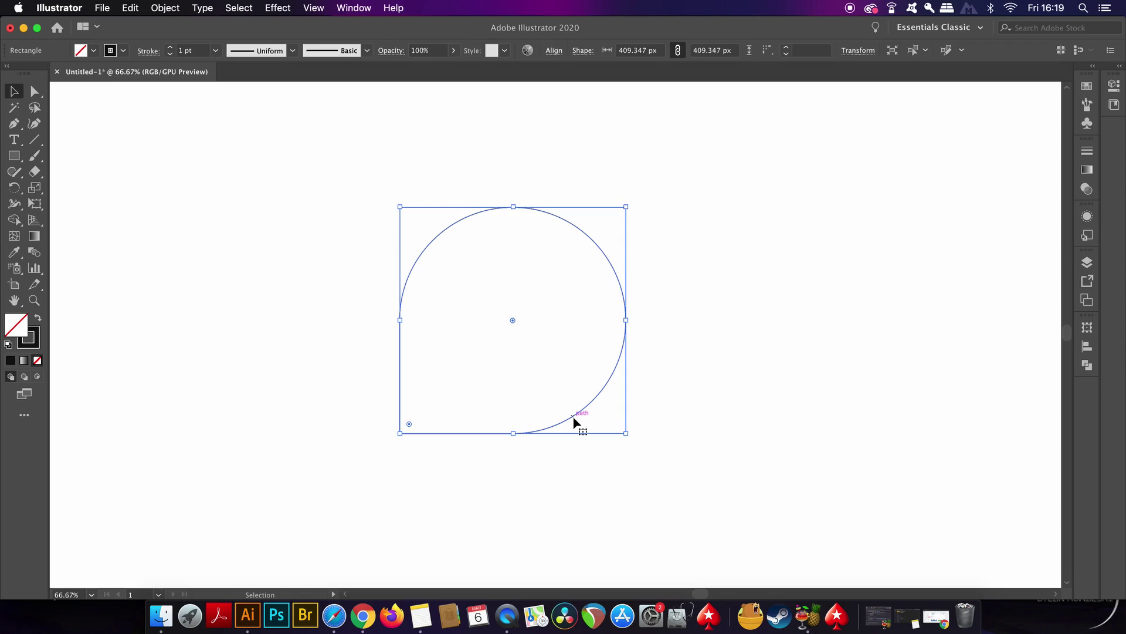
key("shift+x")
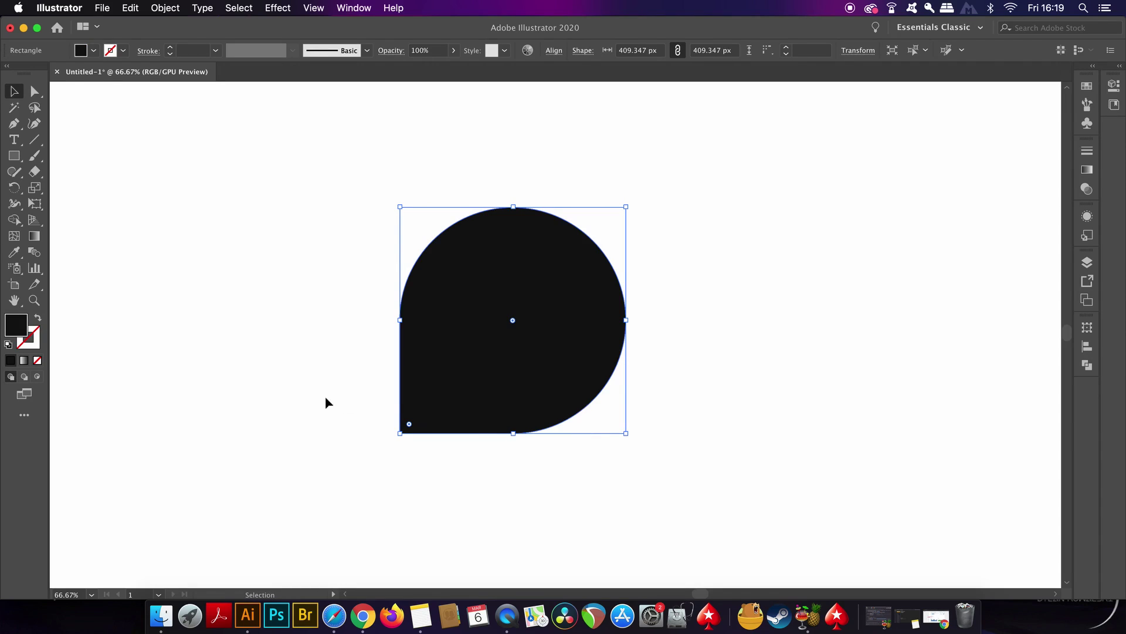
left_click(24, 361)
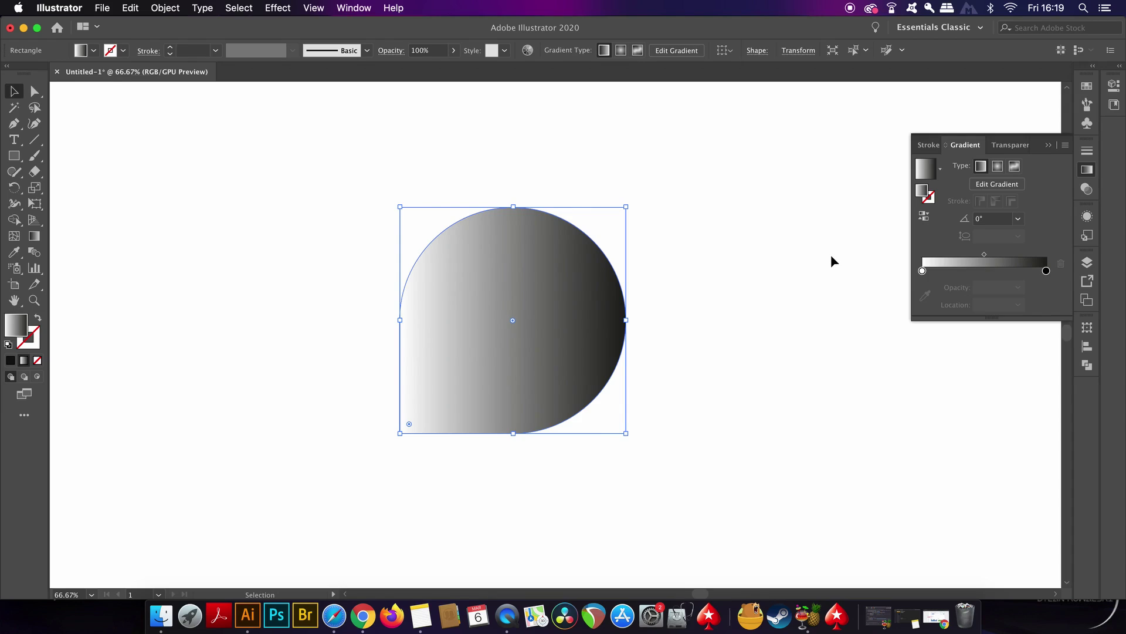
left_click(1014, 167)
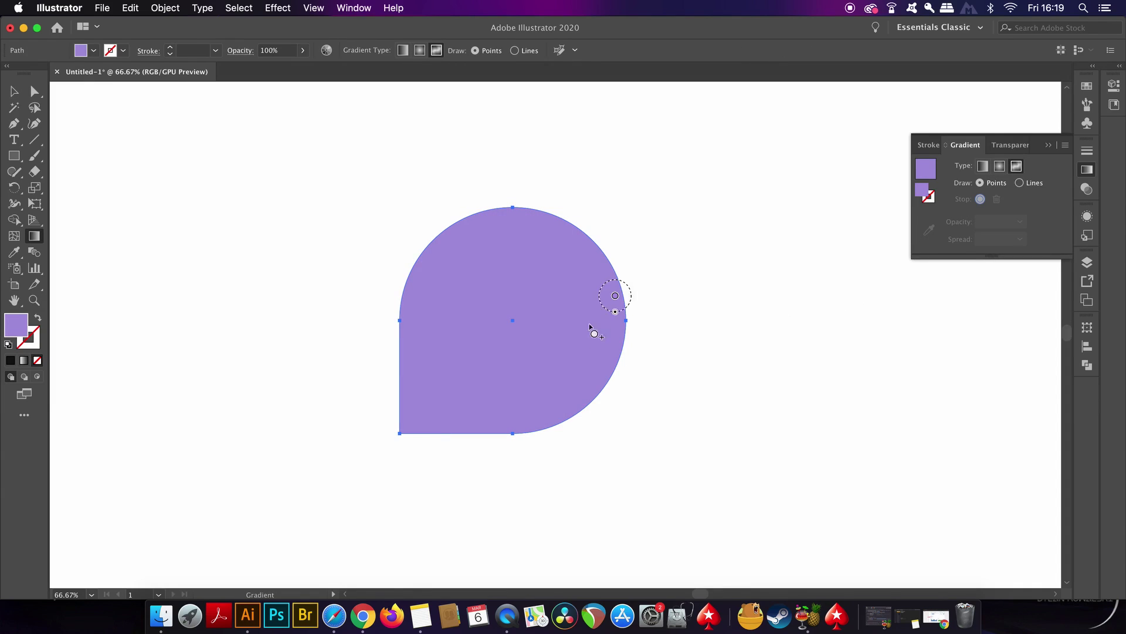
Add two white colour points on the left and move the purple A893DE point inward
left_click(470, 279)
left_click(492, 359)
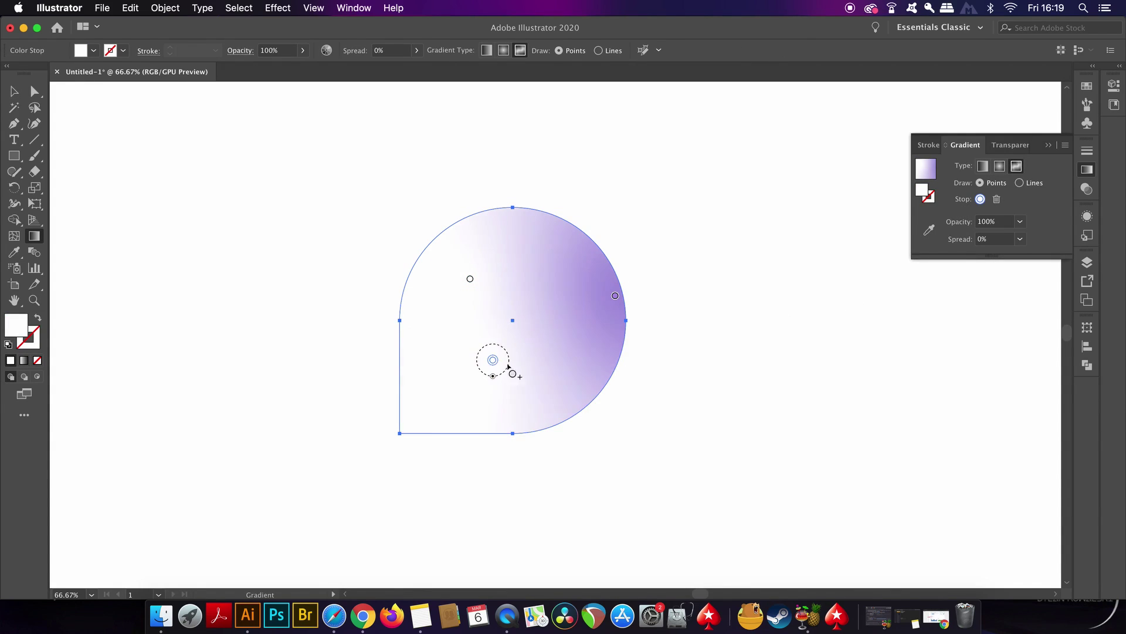
left_click_drag(613, 297, 569, 291)
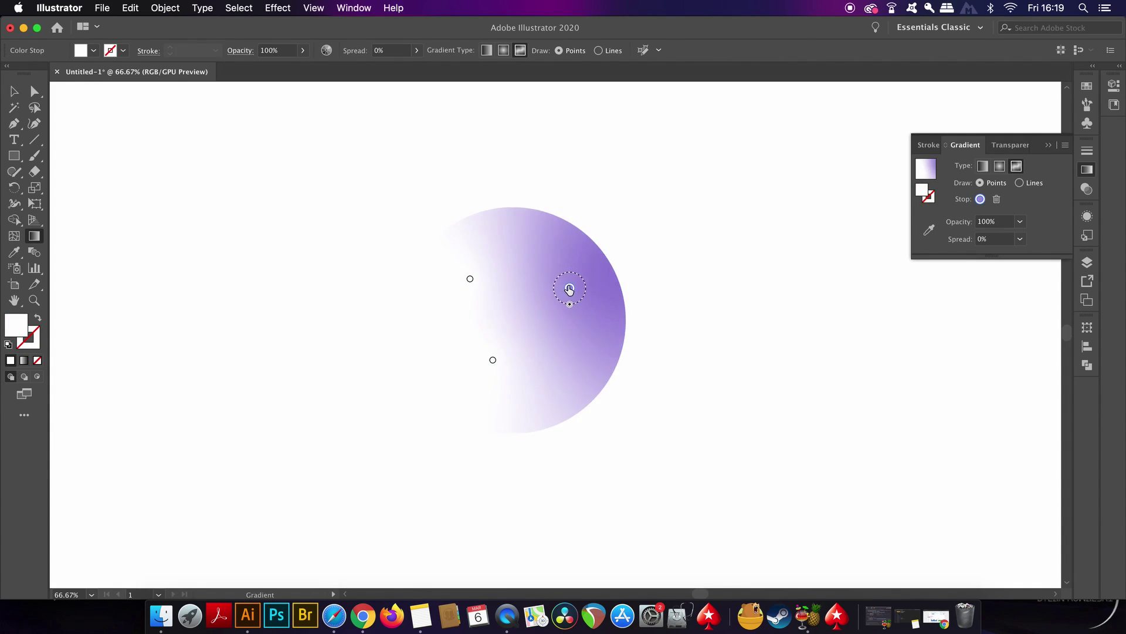
left_click_drag(466, 282, 447, 283)
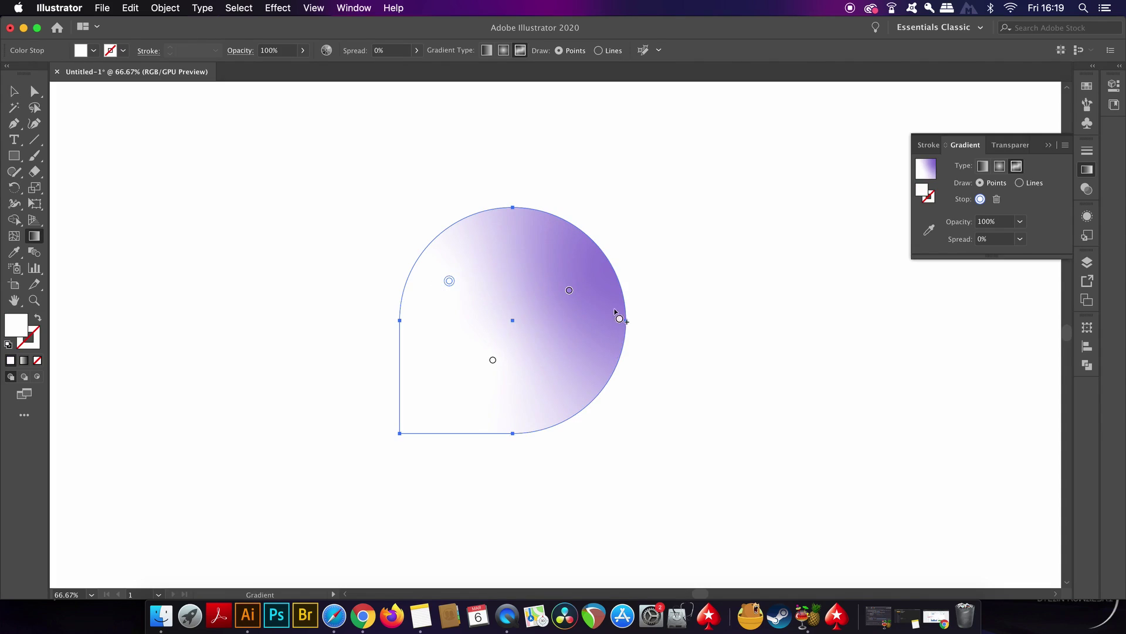
double_click(569, 291)
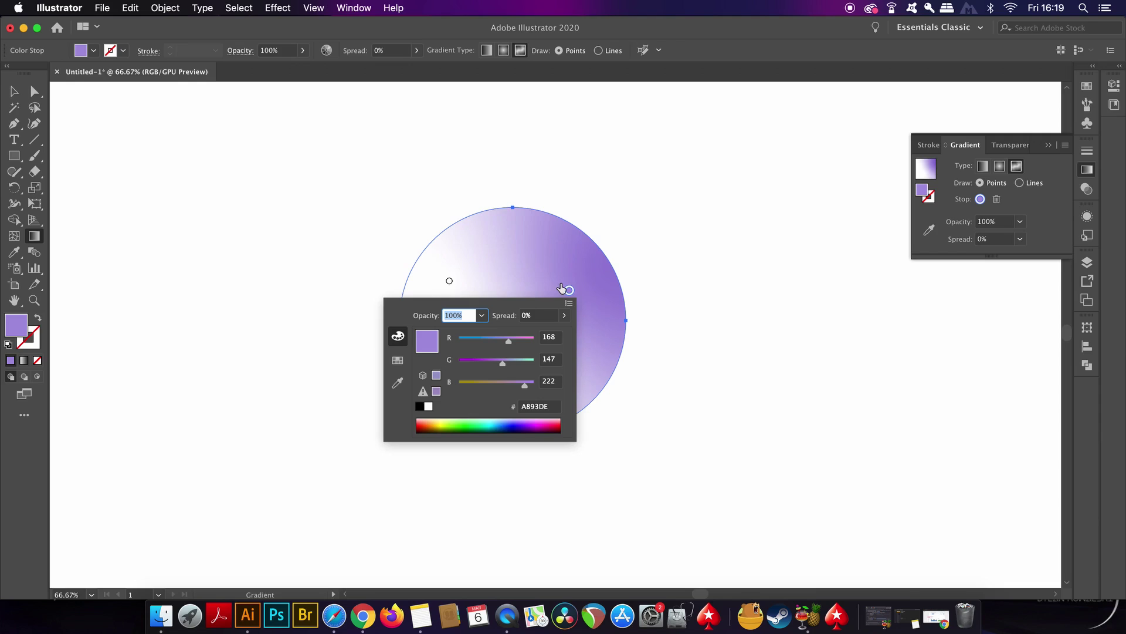
left_click(589, 289)
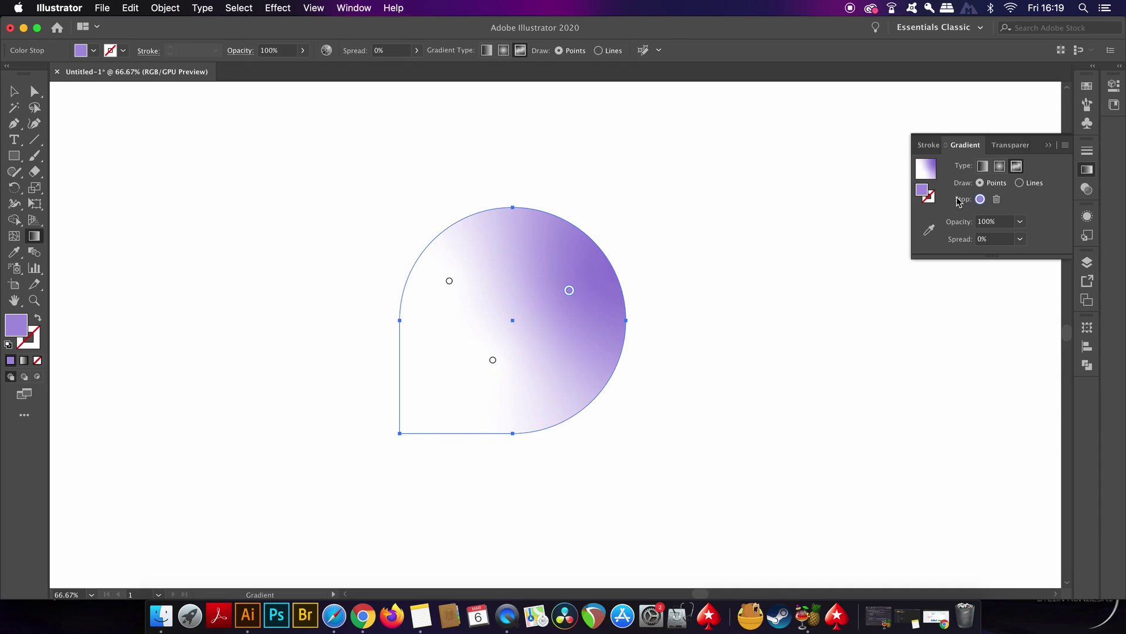
Recolour a gradient point with a swatch from the Color Picker
double_click(924, 192)
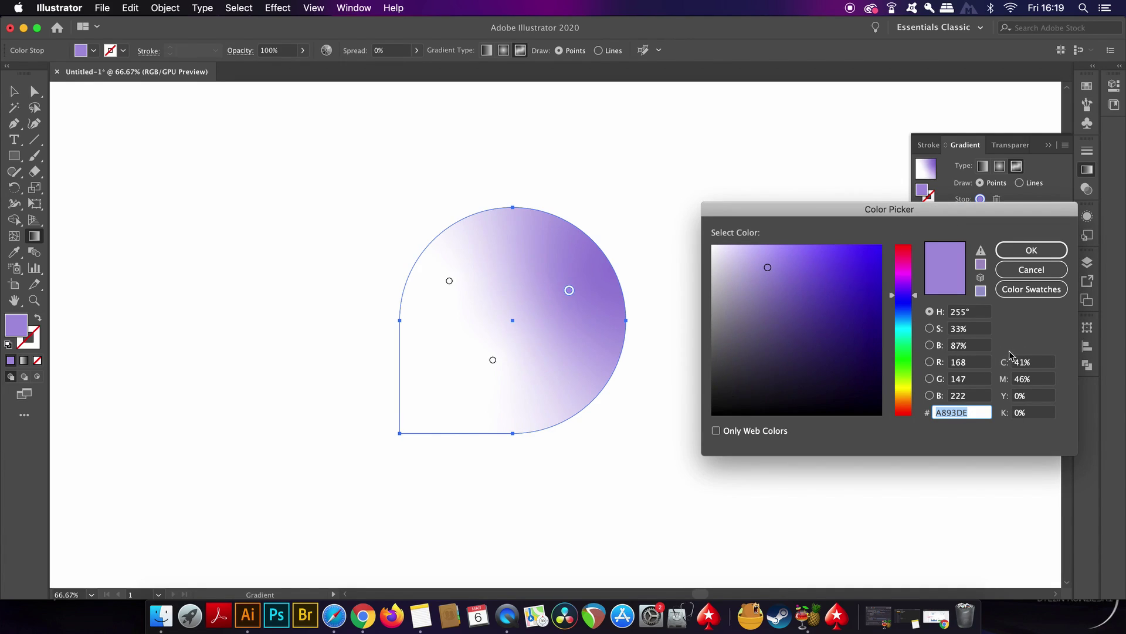
left_click(1028, 289)
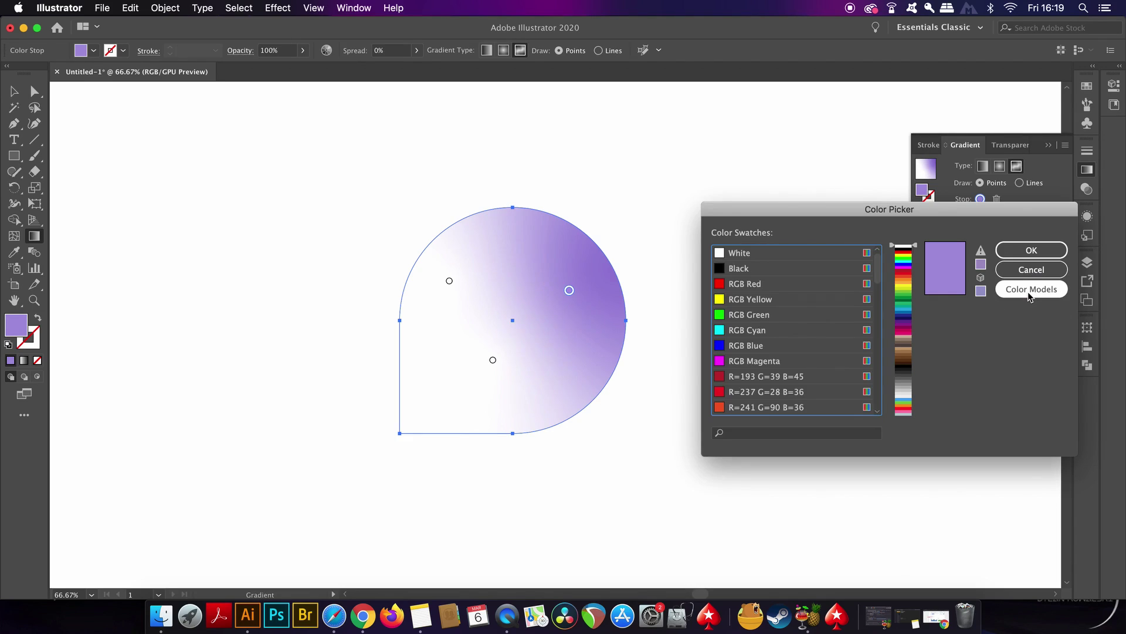
scroll(868, 303, "down", 5)
scroll(869, 302, "up", 10)
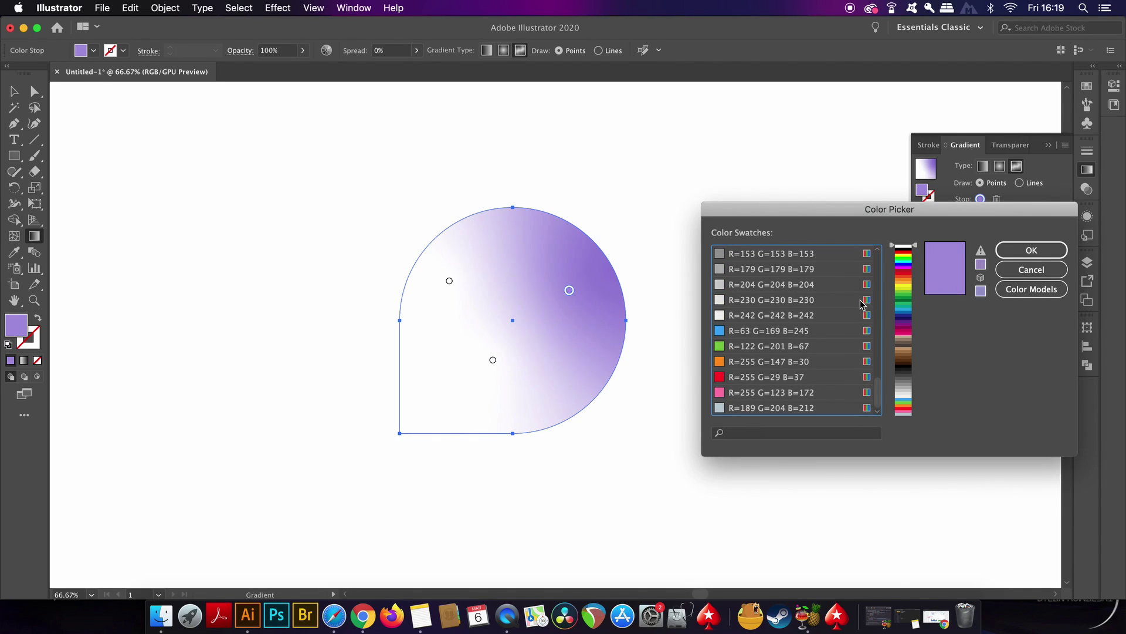
left_click(1043, 257)
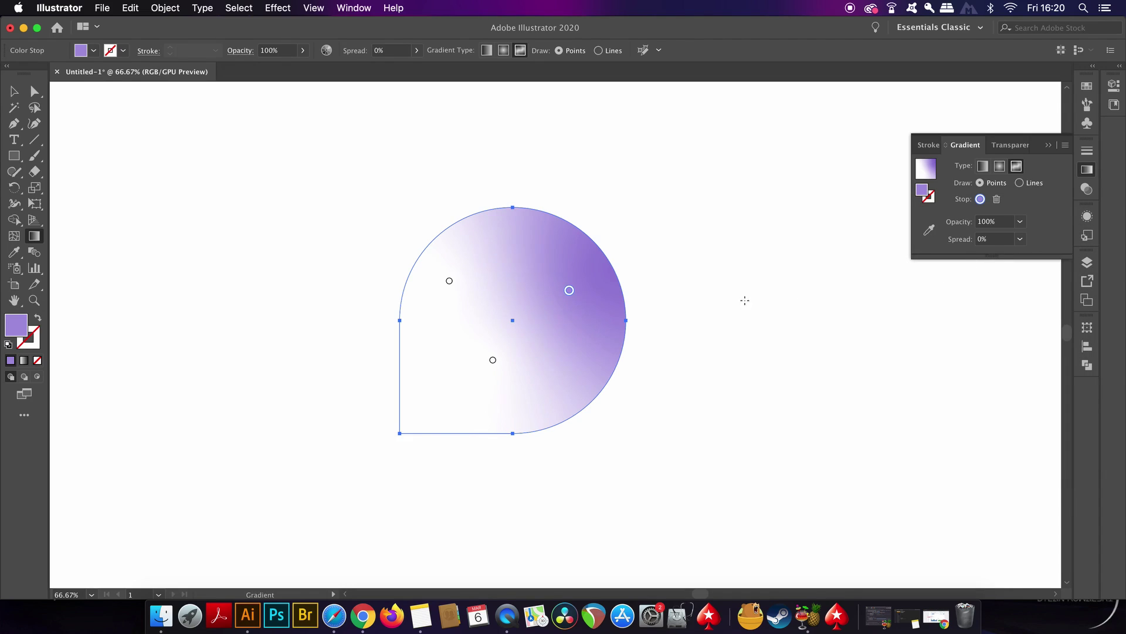
Reposition the purple point and both white points to rebalance the gradient blend
left_click_drag(569, 291, 598, 302)
left_click_drag(495, 362, 464, 343)
left_click_drag(449, 280, 489, 280)
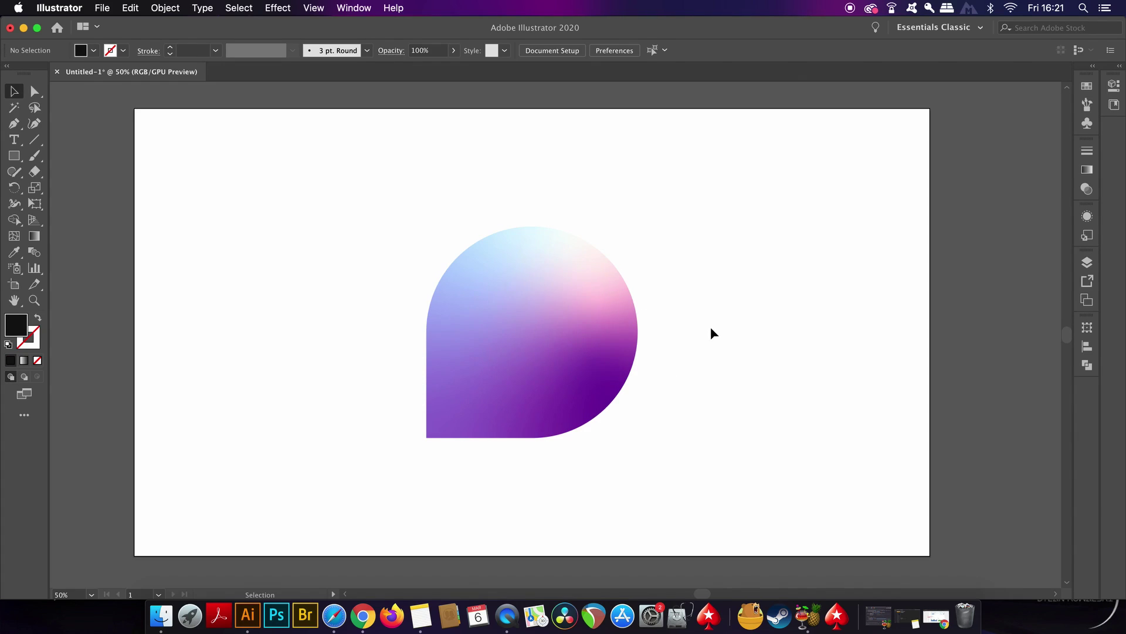
Draw a large black rectangle covering the whole artboard as a background
left_click(609, 370)
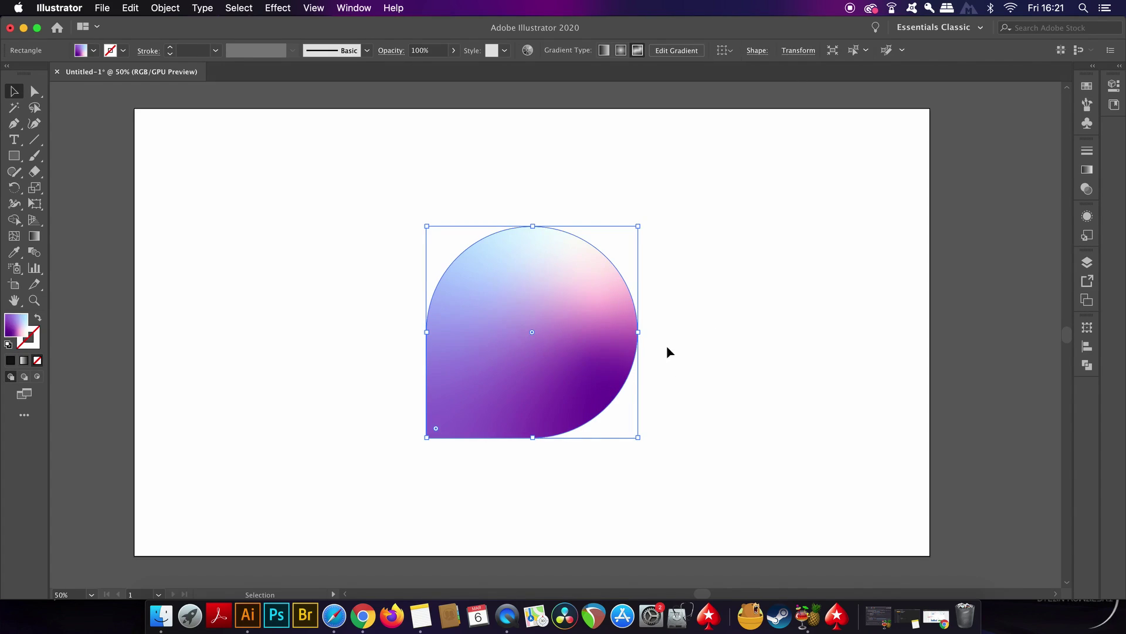
key("g")
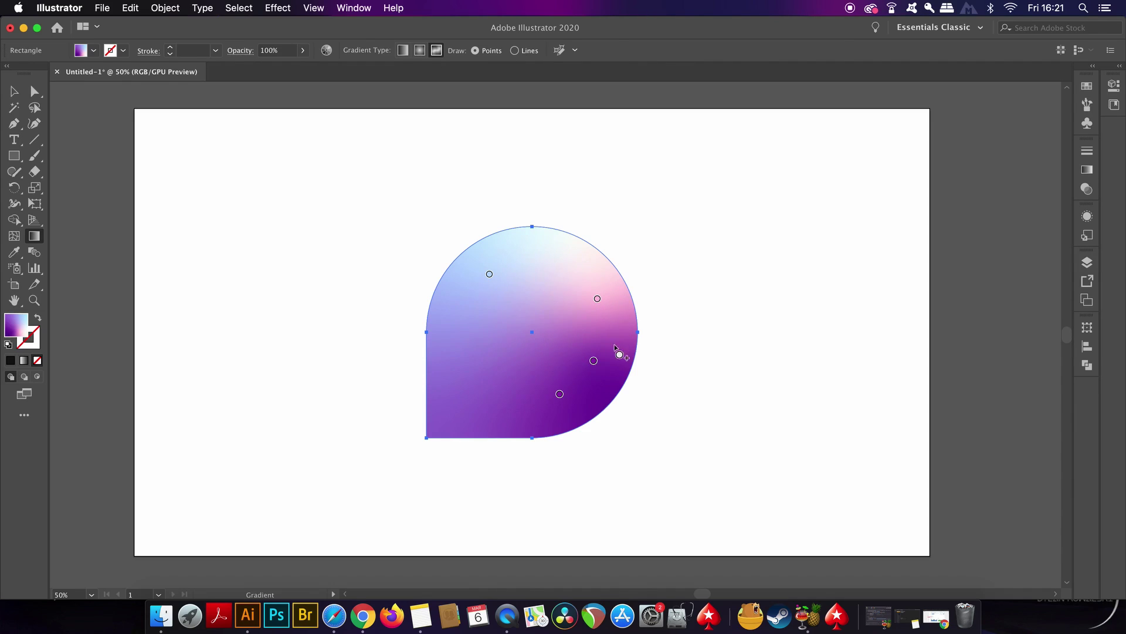
left_click(759, 345)
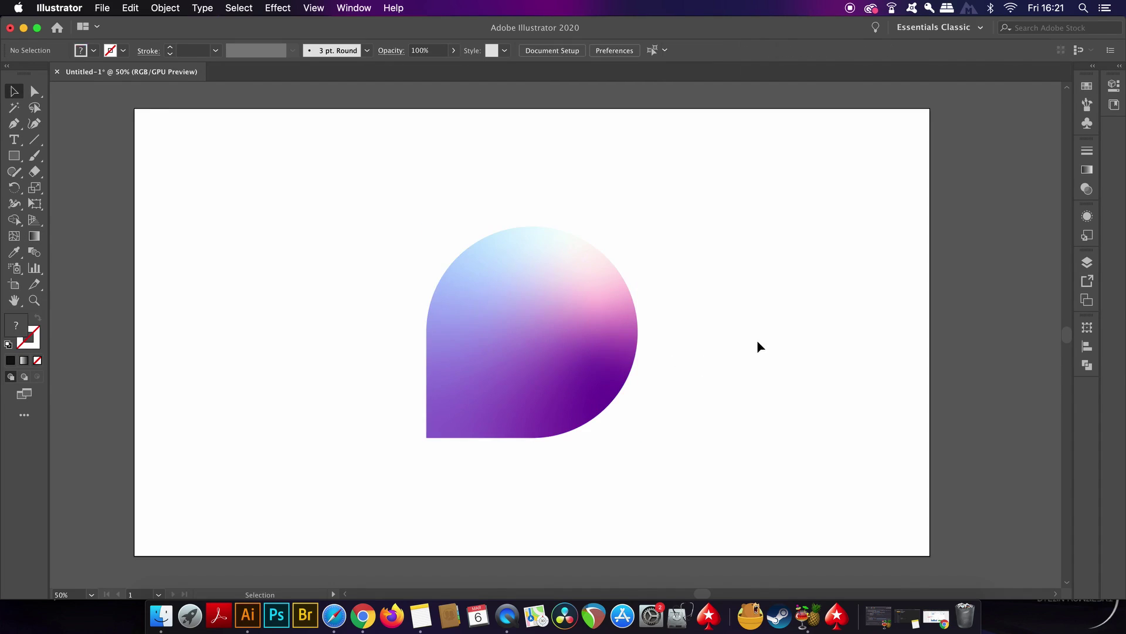
key("m")
left_click_drag(128, 103, 931, 599)
scroll(833, 493, "down", 5)
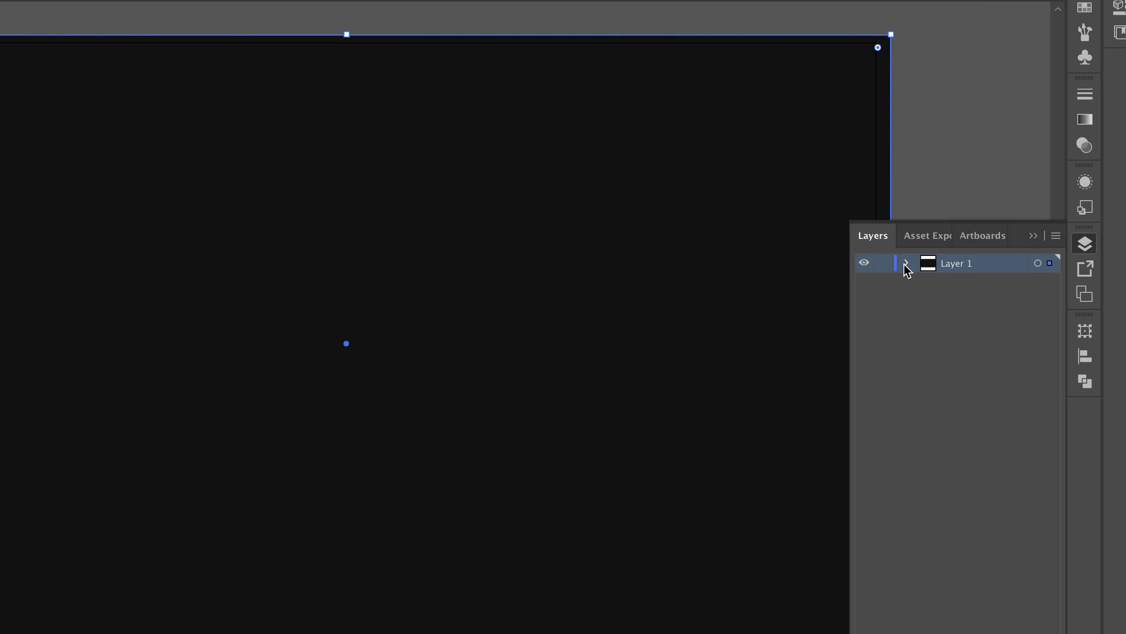
In Layer 1, move the black rectangle beneath the teardrop and lock it
left_click(906, 263)
mouse_move(947, 291)
left_mouse_down()
mouse_move(956, 319)
mouse_move(948, 292)
mouse_move(950, 308)
left_mouse_up()
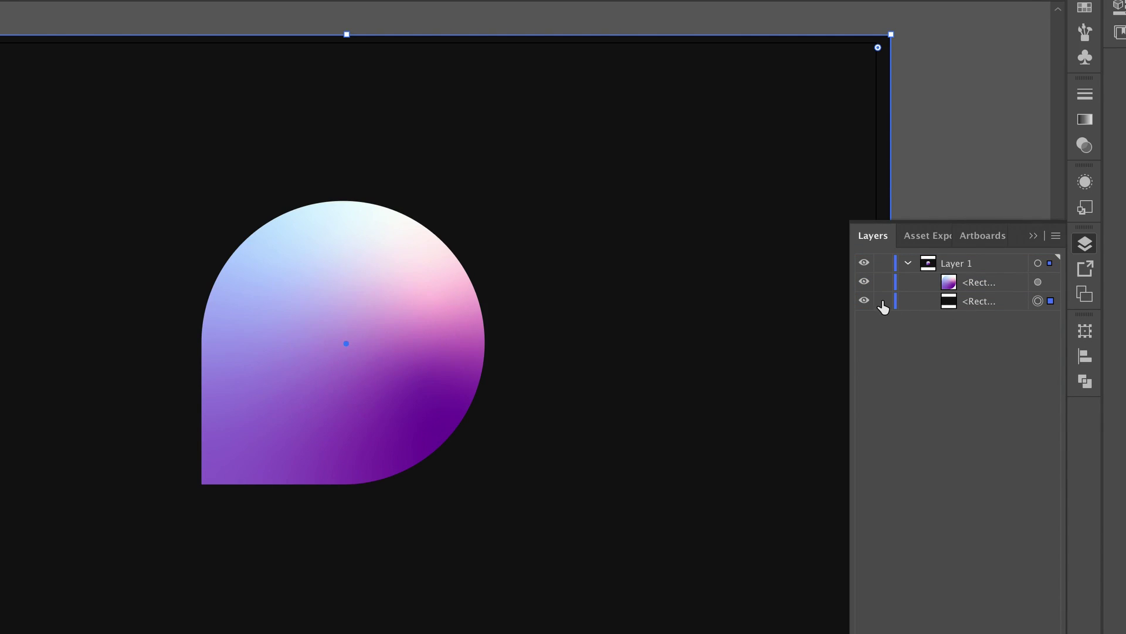
left_click(882, 302)
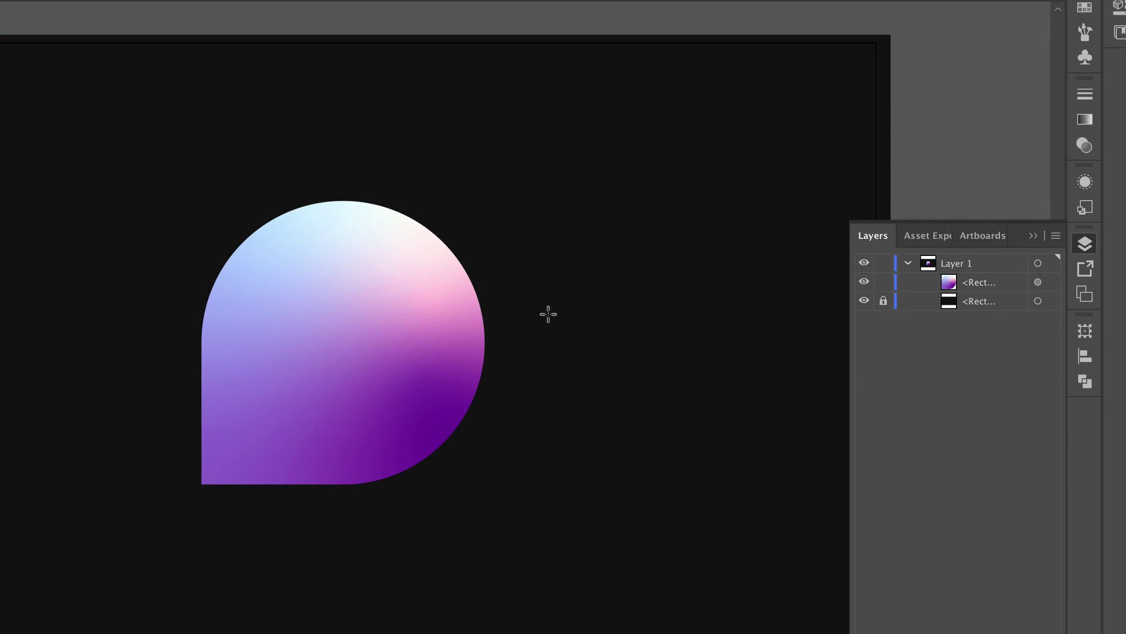
Scale the gradient teardrop down around its centre
key("v")
left_click(440, 322)
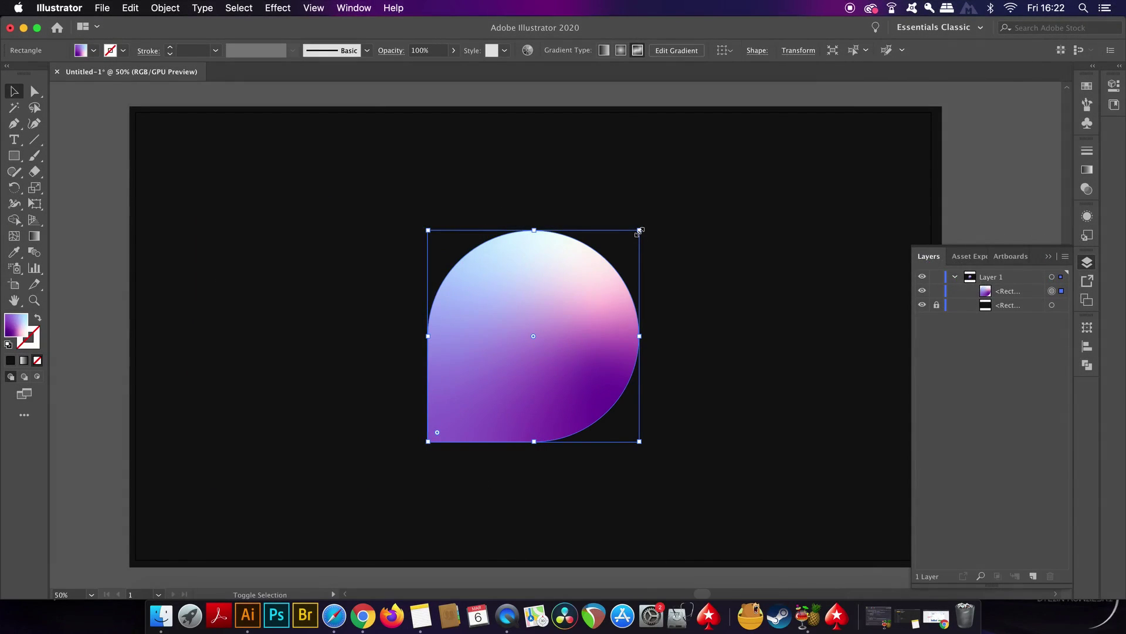
left_click_drag(640, 231, 616, 253)
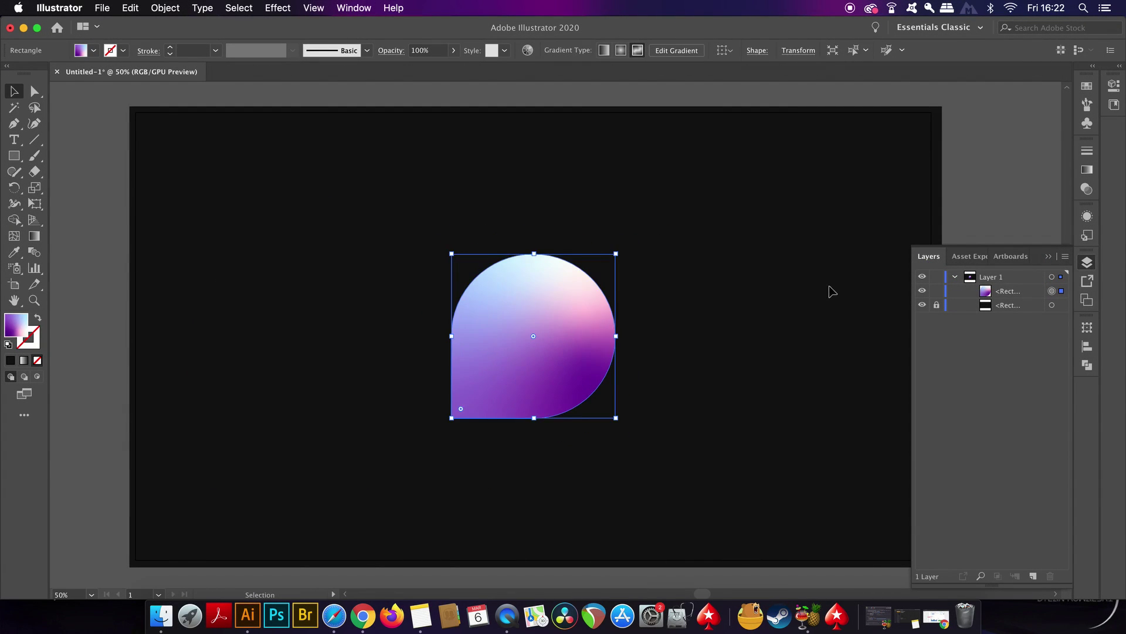
Rename the teardrop's layer entry to 'main base layer'
double_click(1008, 292)
type("nain ba")
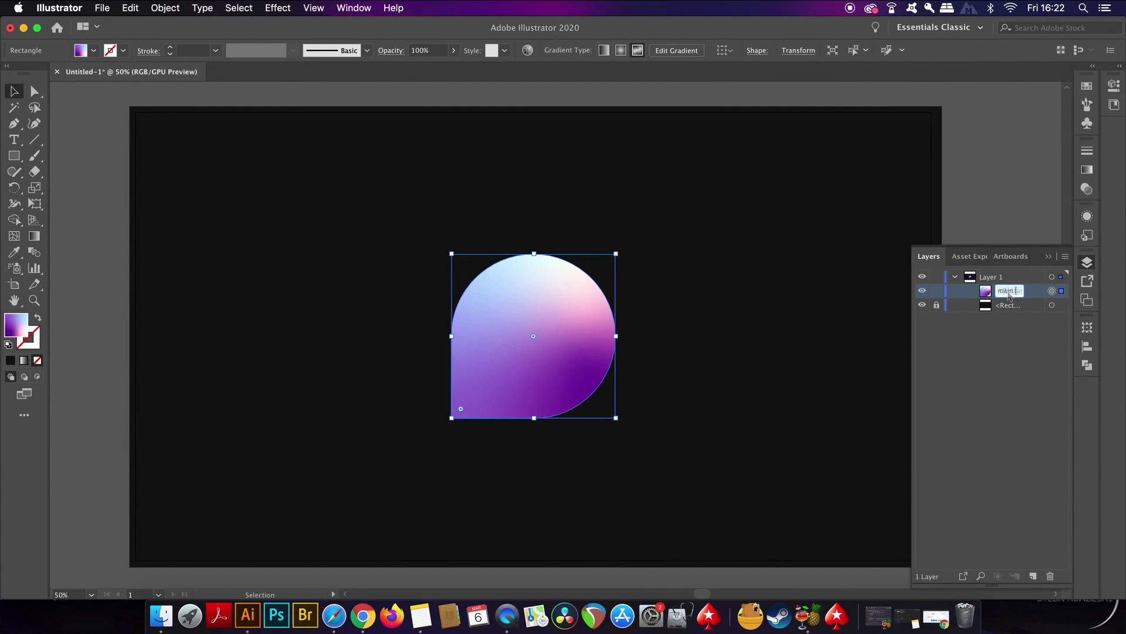
type("sse la")
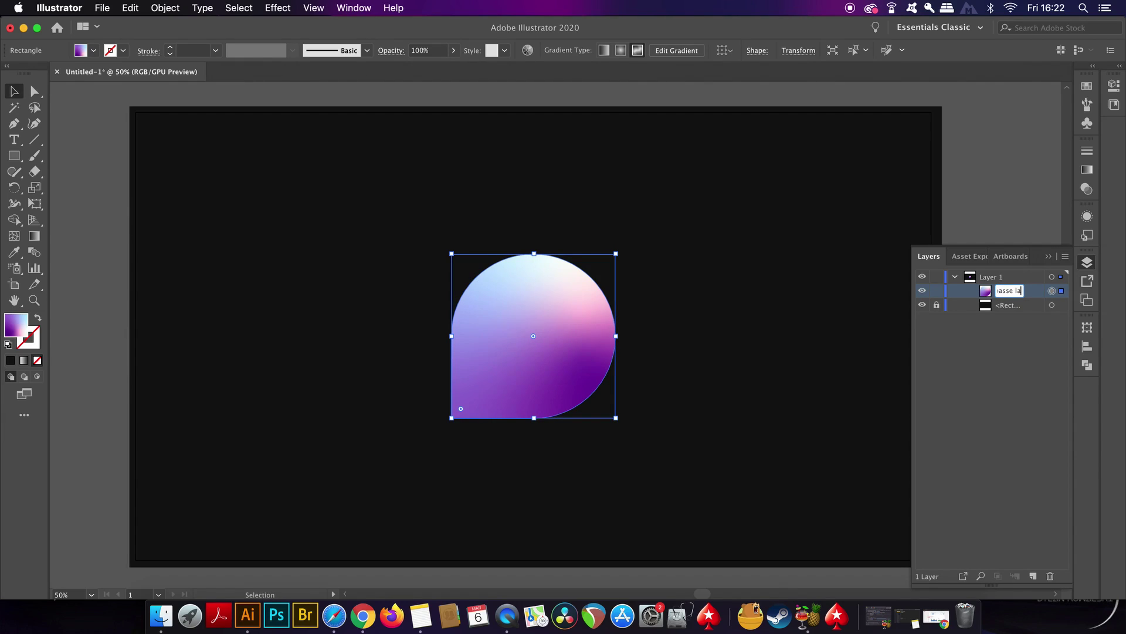
key("BackSpace")
key("BackSpace")
key("BackSpace")
key("BackSpace")
key("Return")
Close the layers list and select the gradient teardrop shape
left_click(1053, 258)
left_click(648, 332)
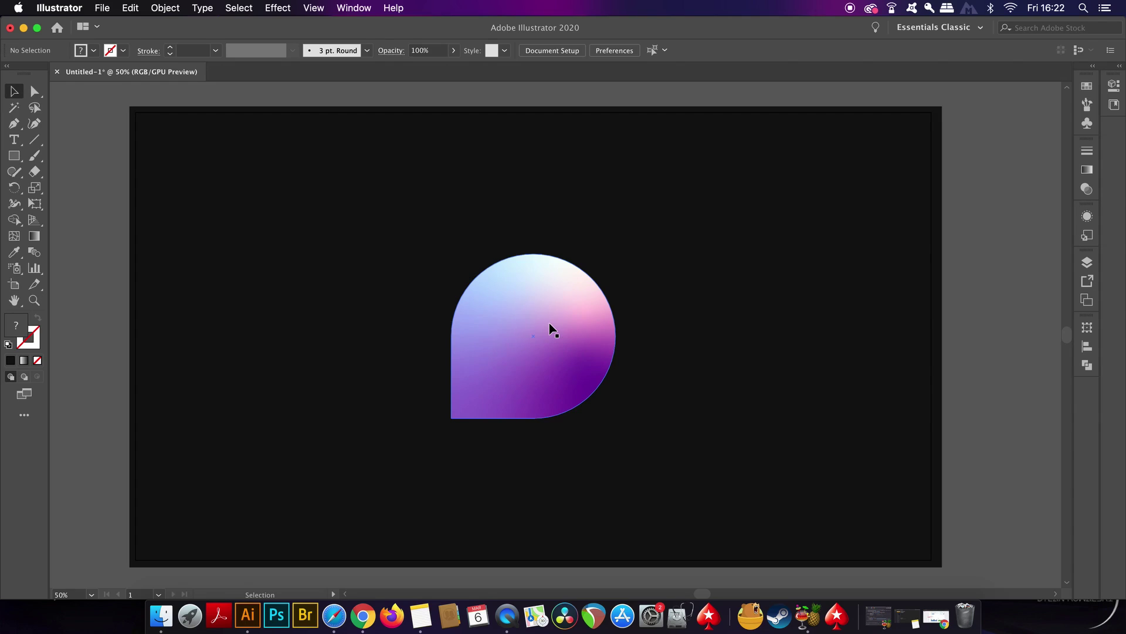
left_click(550, 323)
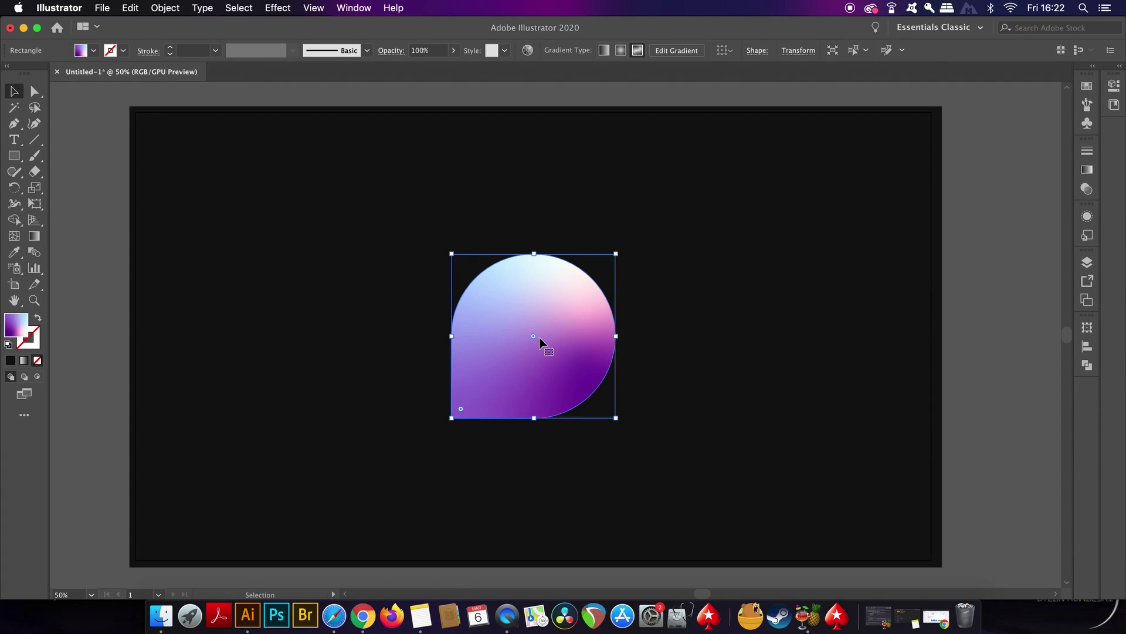
key("a")
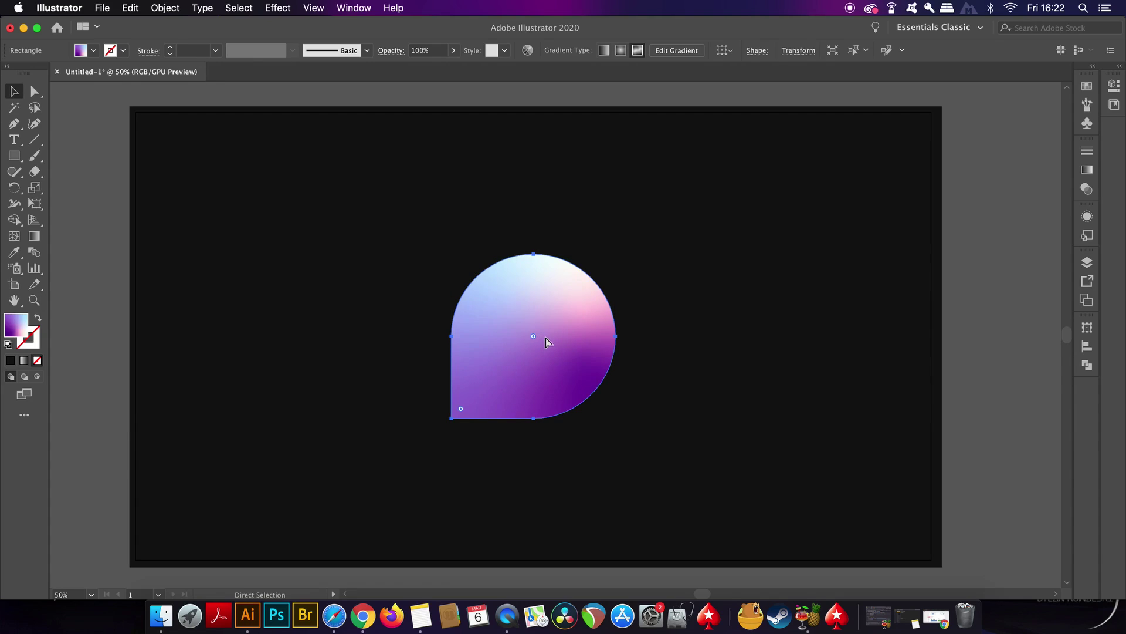
key("v")
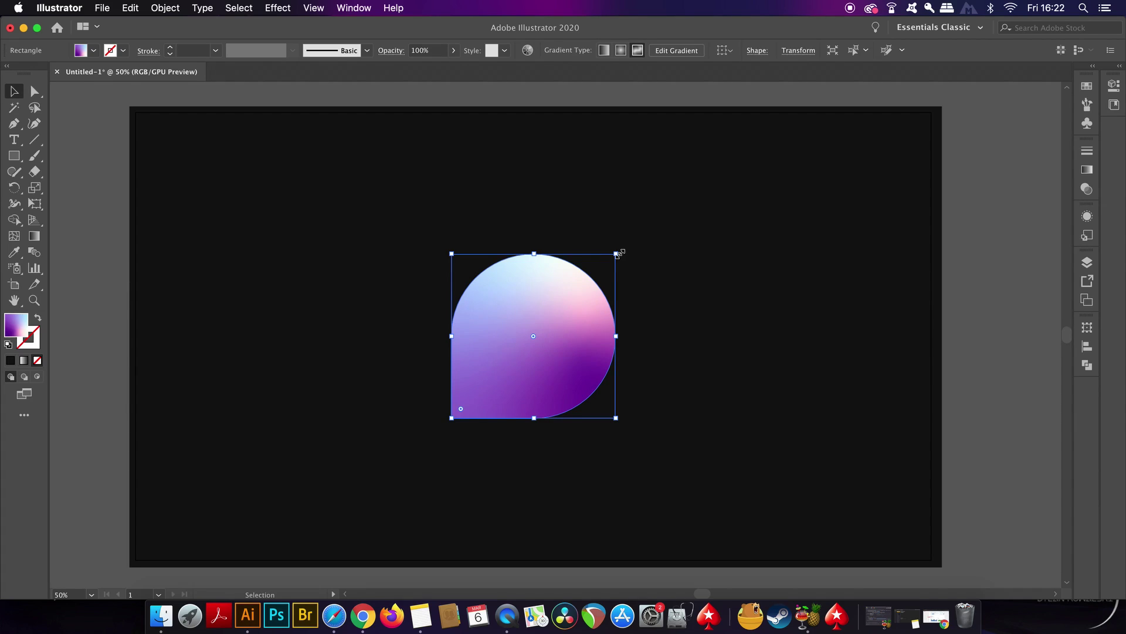
Shrink the teardrop copy to 318.51 px and round its corners to 159.26 px into a circle
left_click_drag(616, 254, 604, 269)
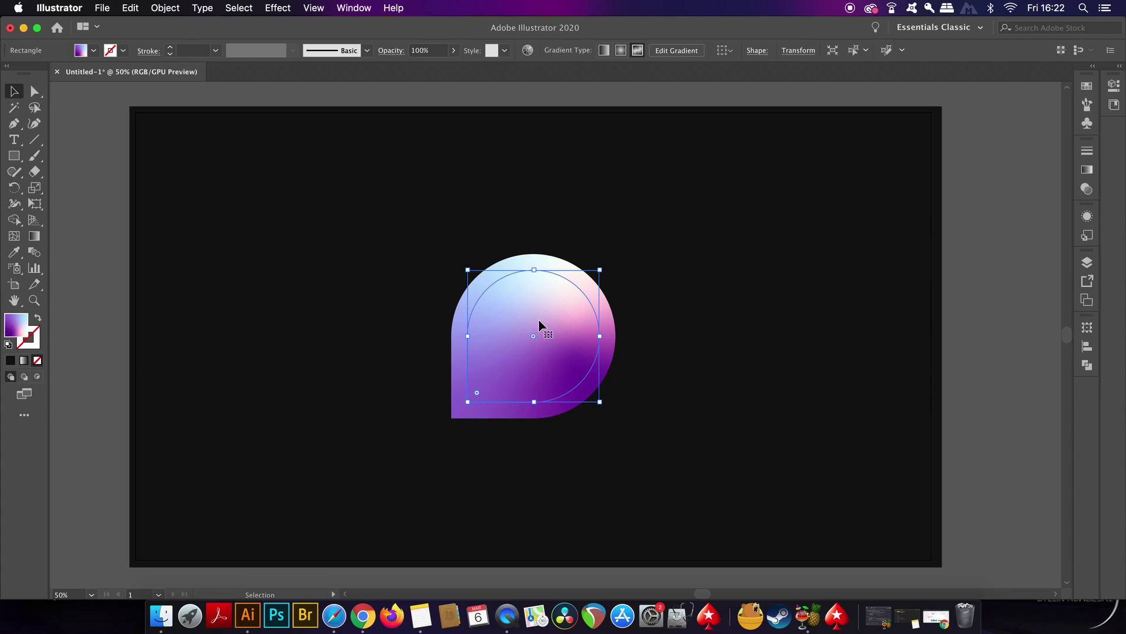
key("a")
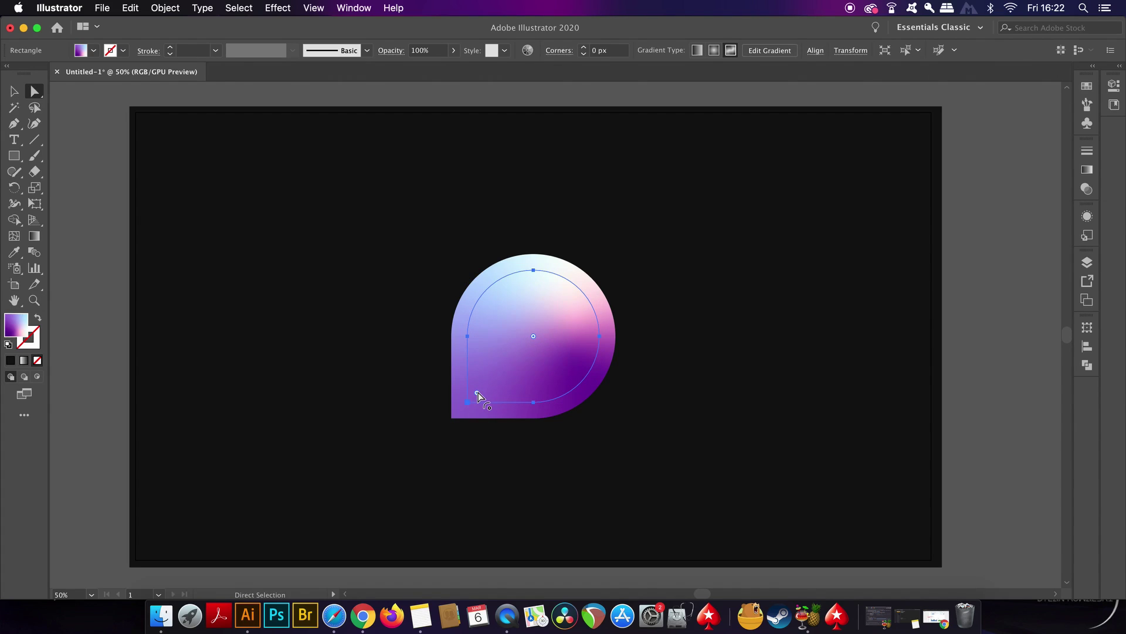
left_click_drag(478, 392, 563, 295)
Rotate the circle to turn its gradient around
key("v")
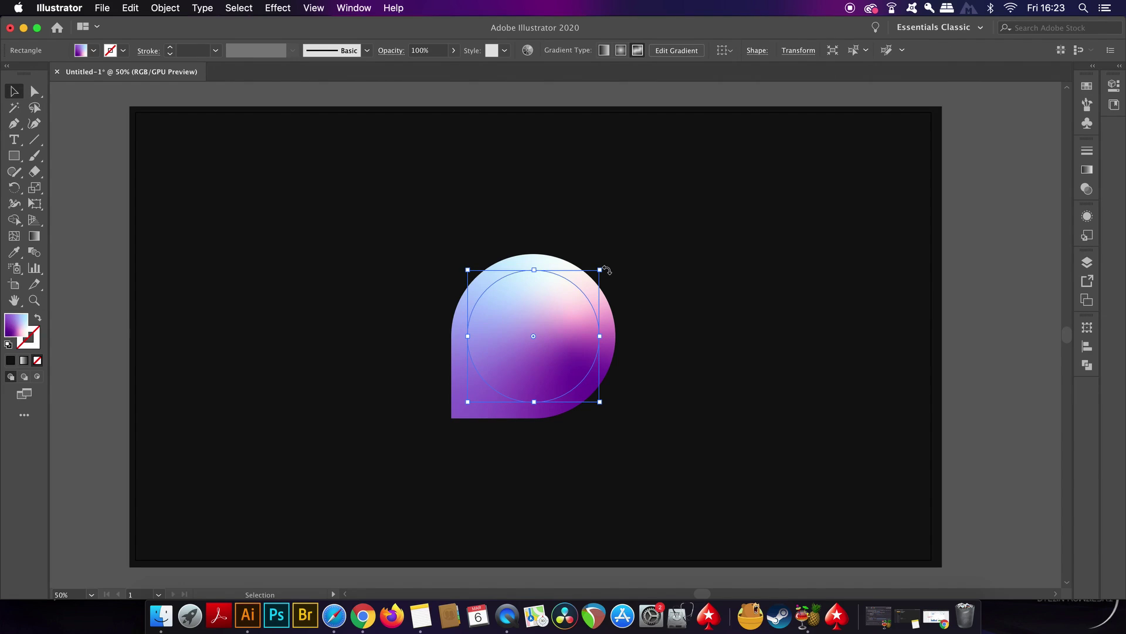
left_click_drag(604, 270, 493, 421)
left_click_drag(493, 421, 480, 425)
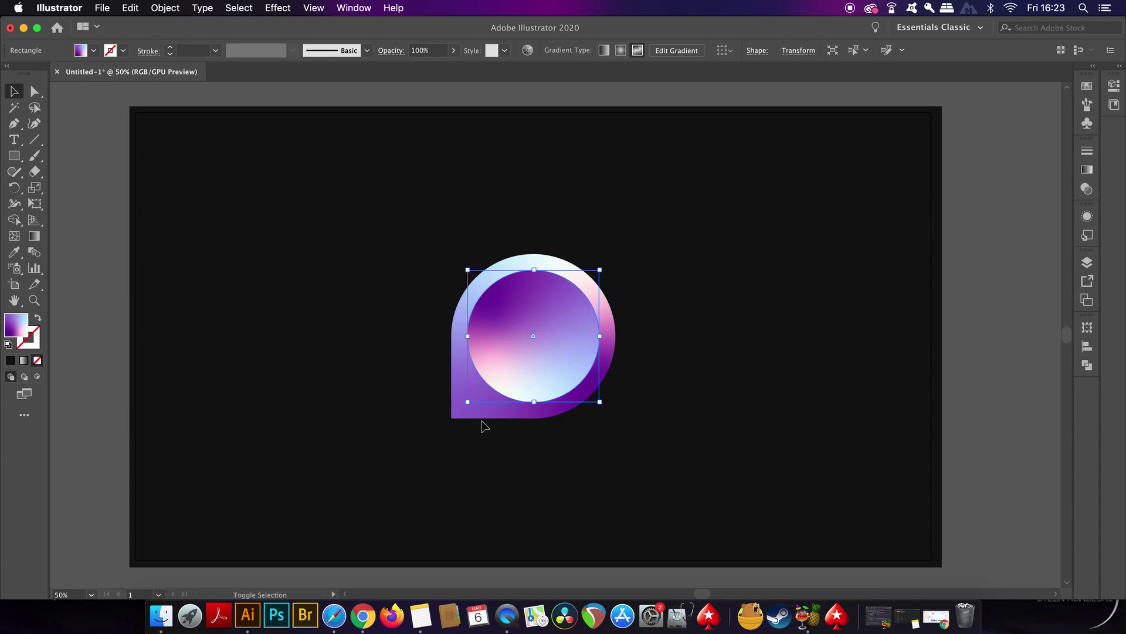
left_click(723, 322)
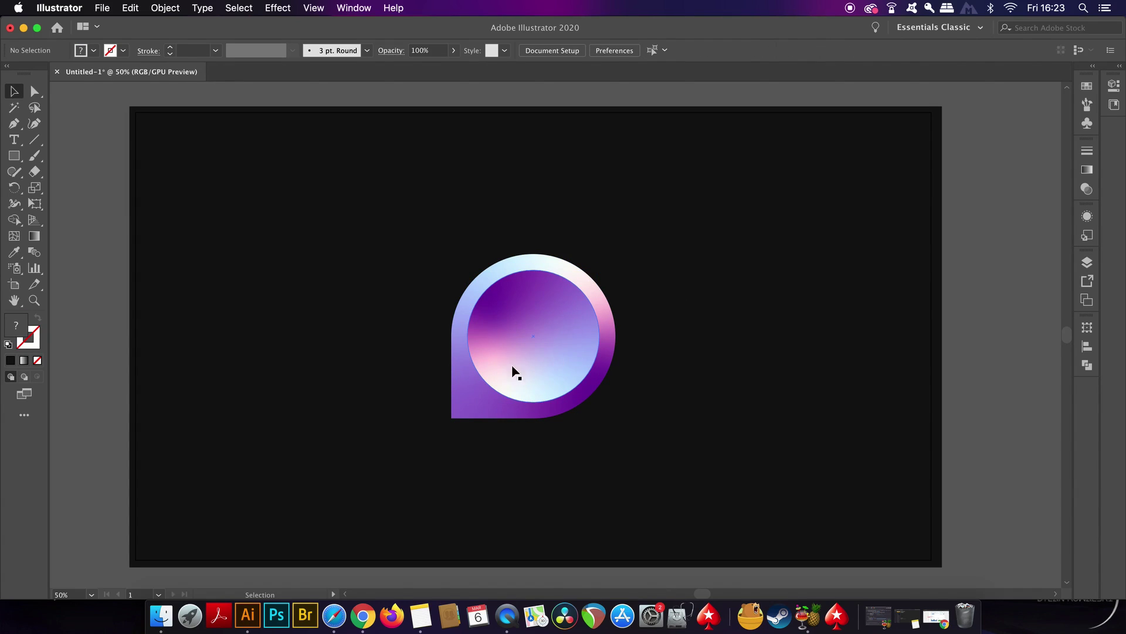
Rotate the top circle copy and shrink it to reveal a light ring inside the teardrop
left_click(540, 337)
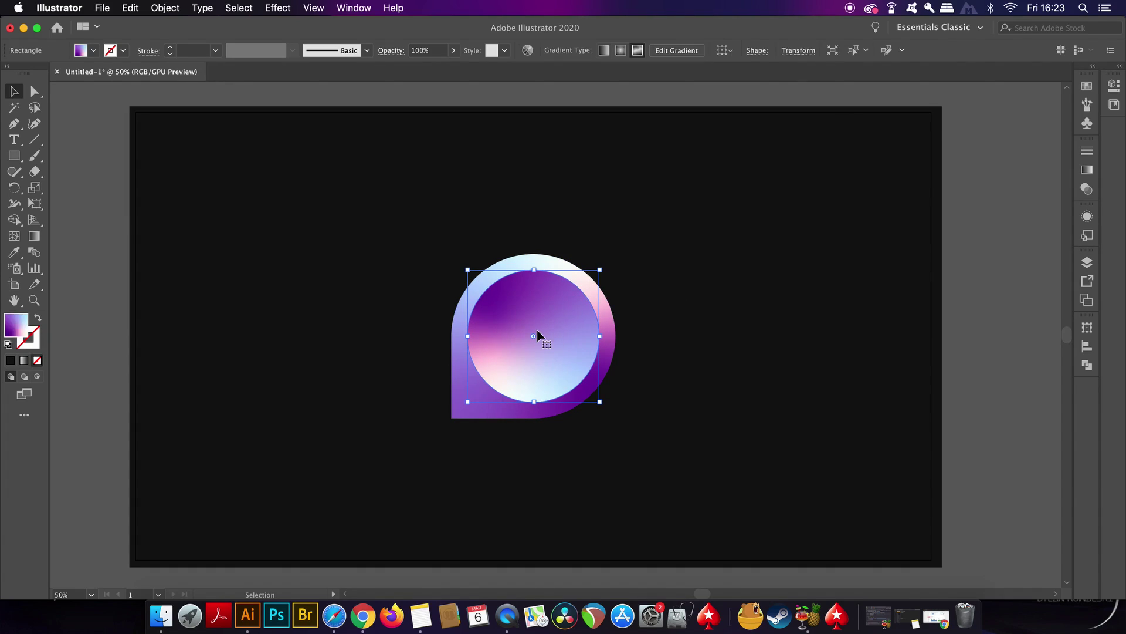
key("a")
key("v")
left_click_drag(607, 269, 488, 407)
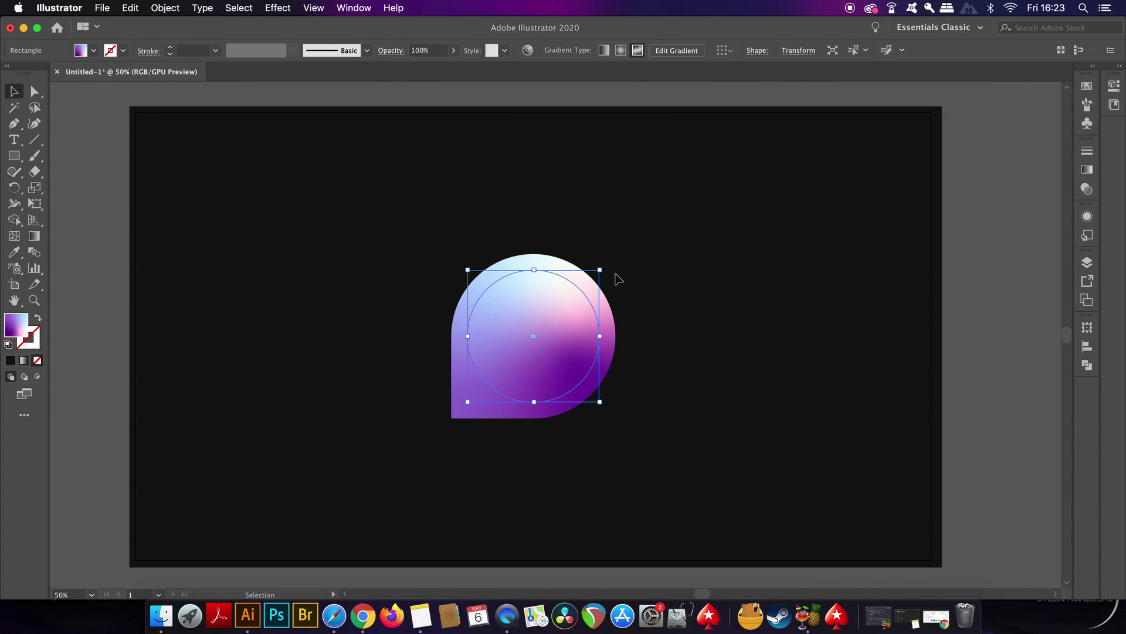
scroll(604, 276, "up", 2)
left_click_drag(596, 262, 584, 273)
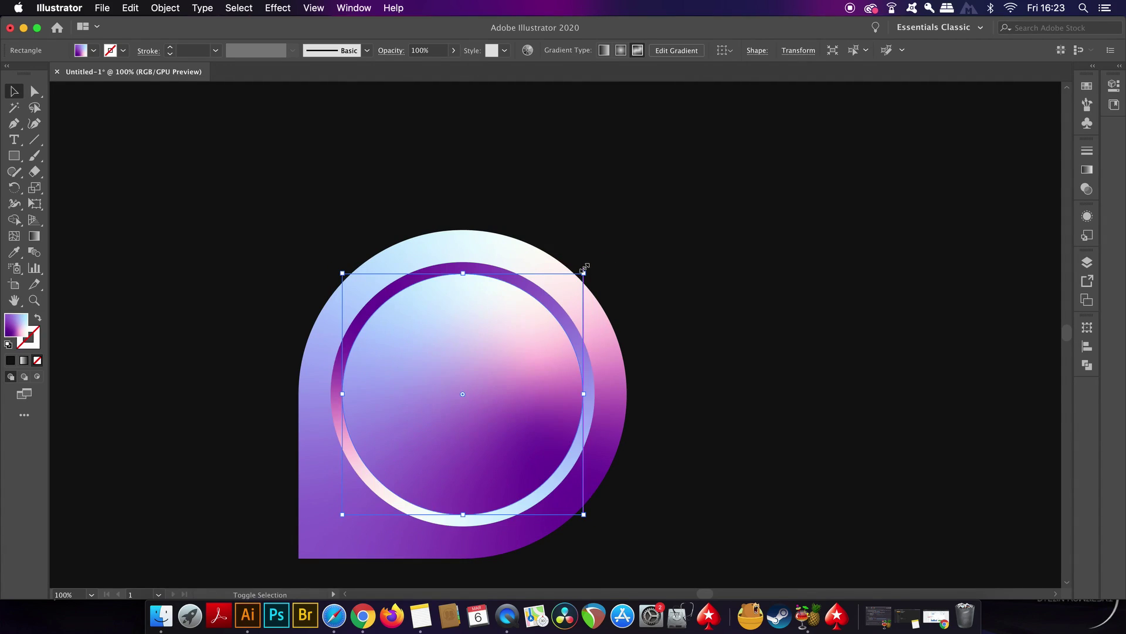
left_click(663, 294)
scroll(663, 296, "down", 3)
scroll(653, 302, "up", 2)
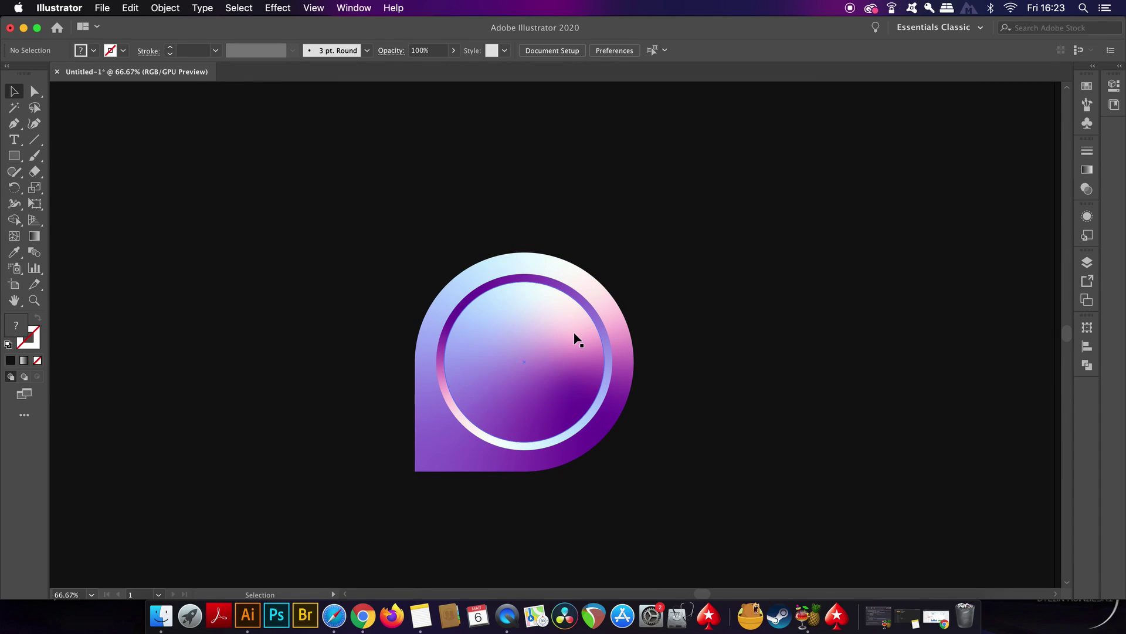
left_click(574, 339)
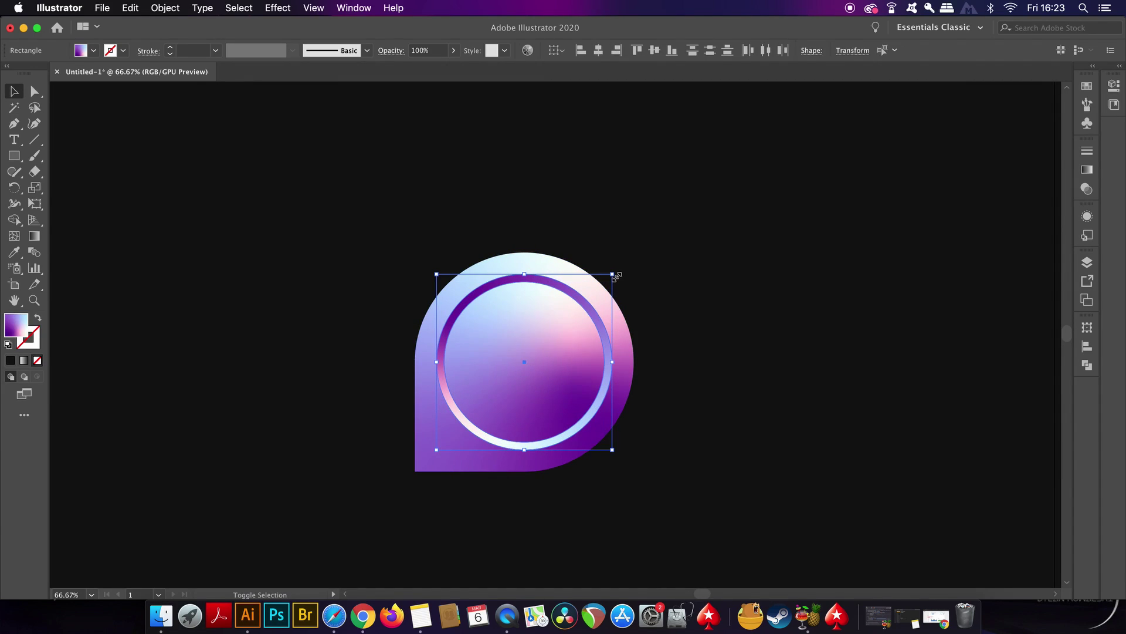
Enlarge the inner circle slightly to thin the ring
left_click_drag(615, 276, 629, 261)
left_click(703, 273)
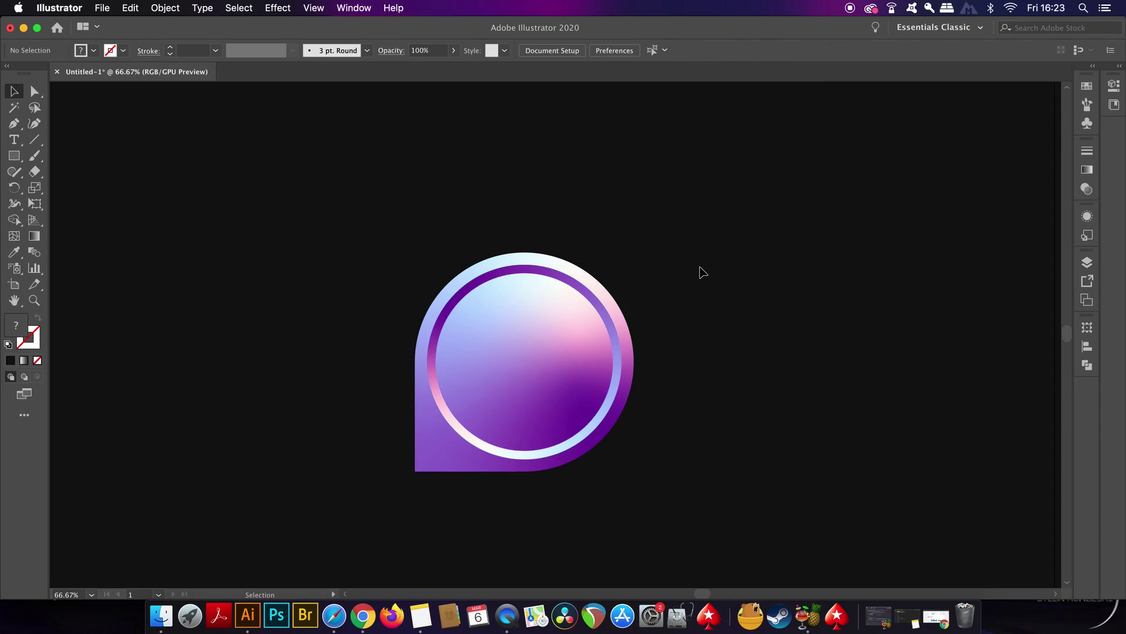
scroll(703, 273, "down", 3)
scroll(703, 272, "up", 2)
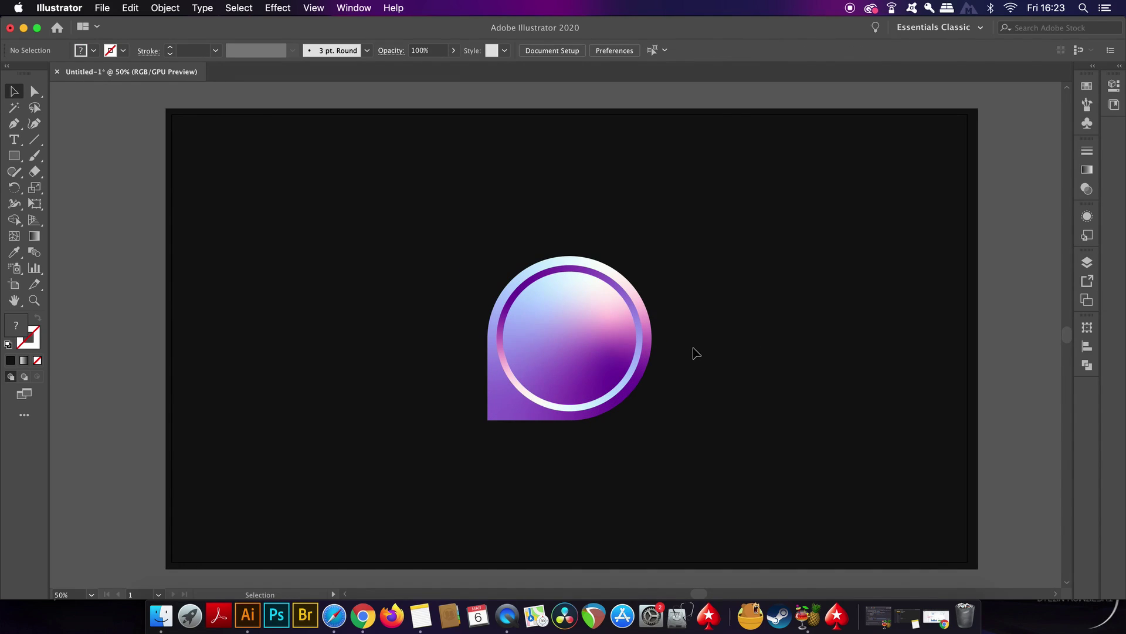
scroll(643, 352, "up", 1)
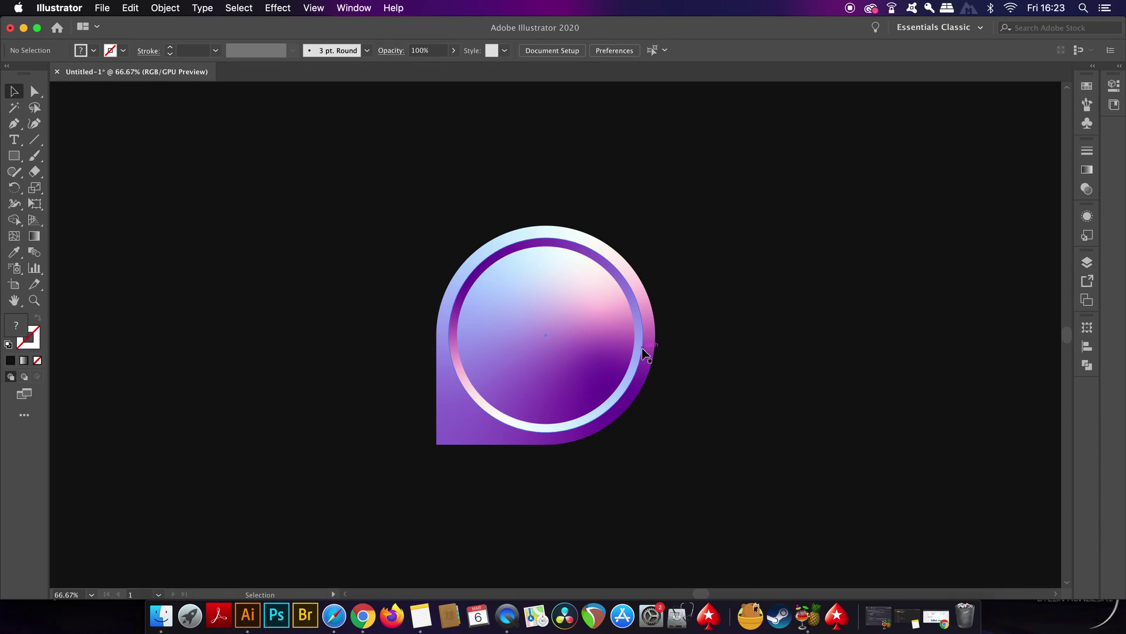
scroll(643, 384, "up", 1)
Drag the inner circle's freeform gradient points to shift its colours, moving purple upward
left_click(583, 354)
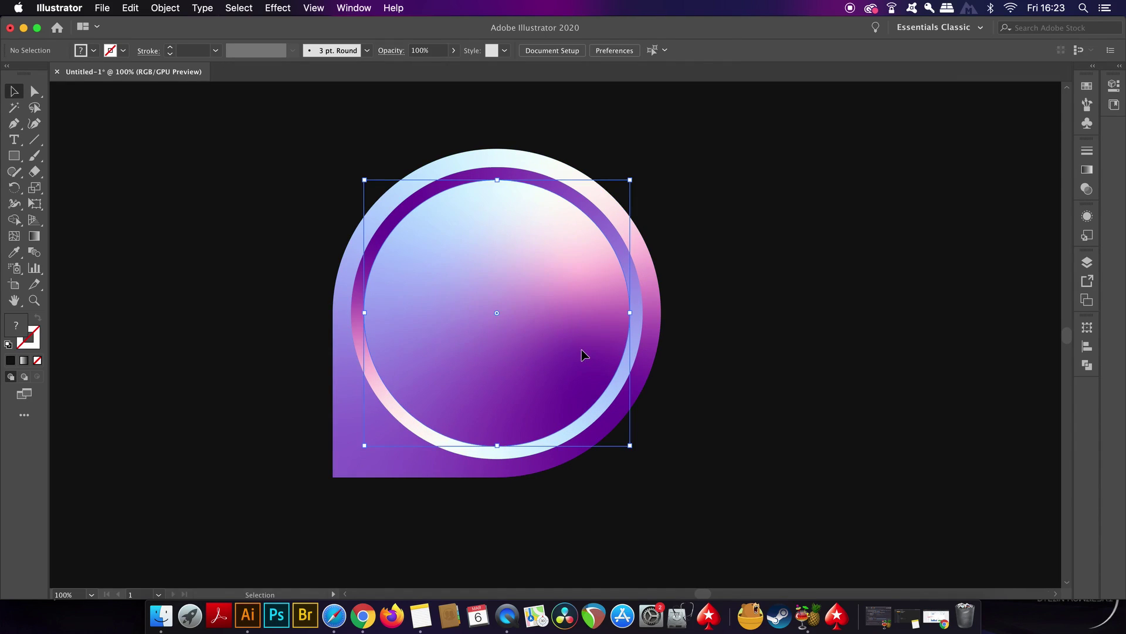
key("g")
mouse_move(574, 349)
left_mouse_down()
mouse_move(533, 322)
mouse_move(570, 357)
left_mouse_up()
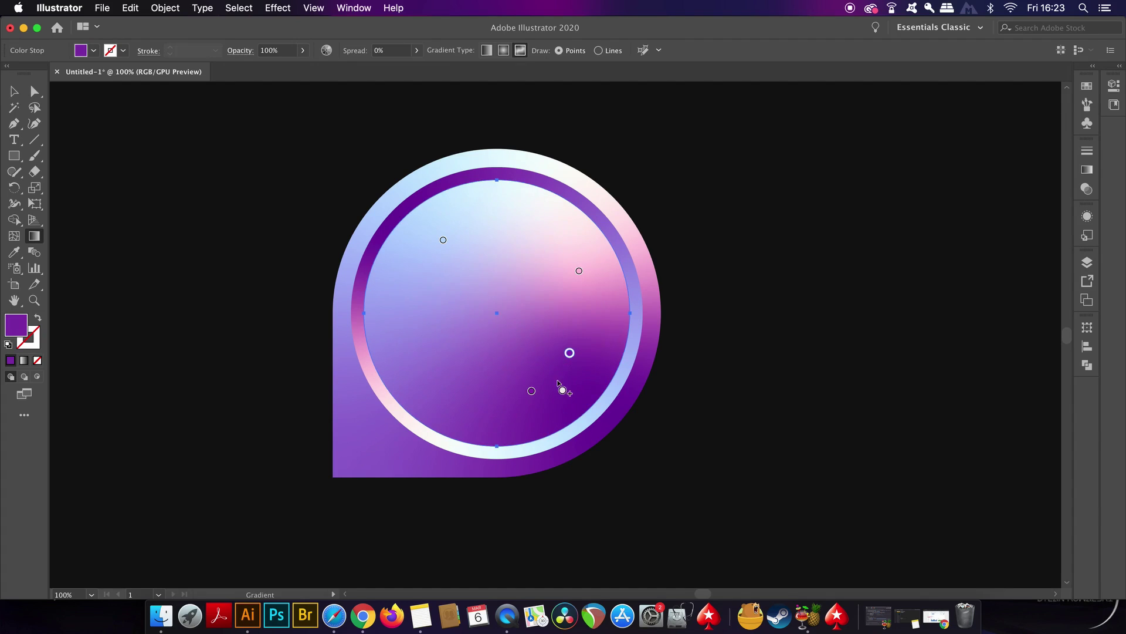
left_click(531, 390)
left_click_drag(531, 391, 490, 399)
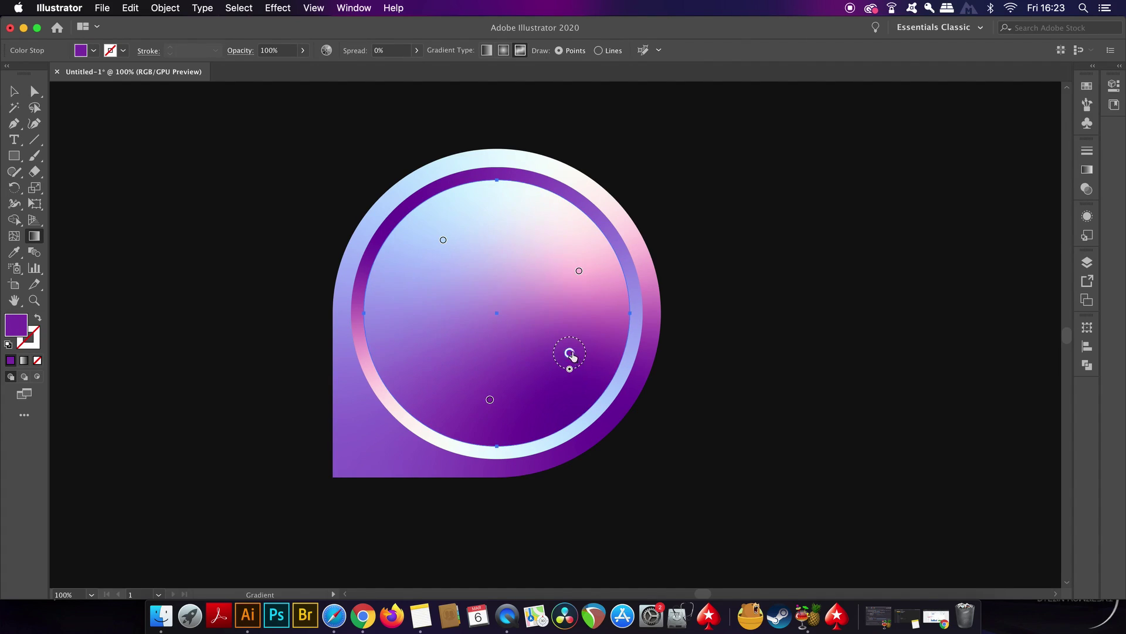
left_click_drag(569, 352, 550, 317)
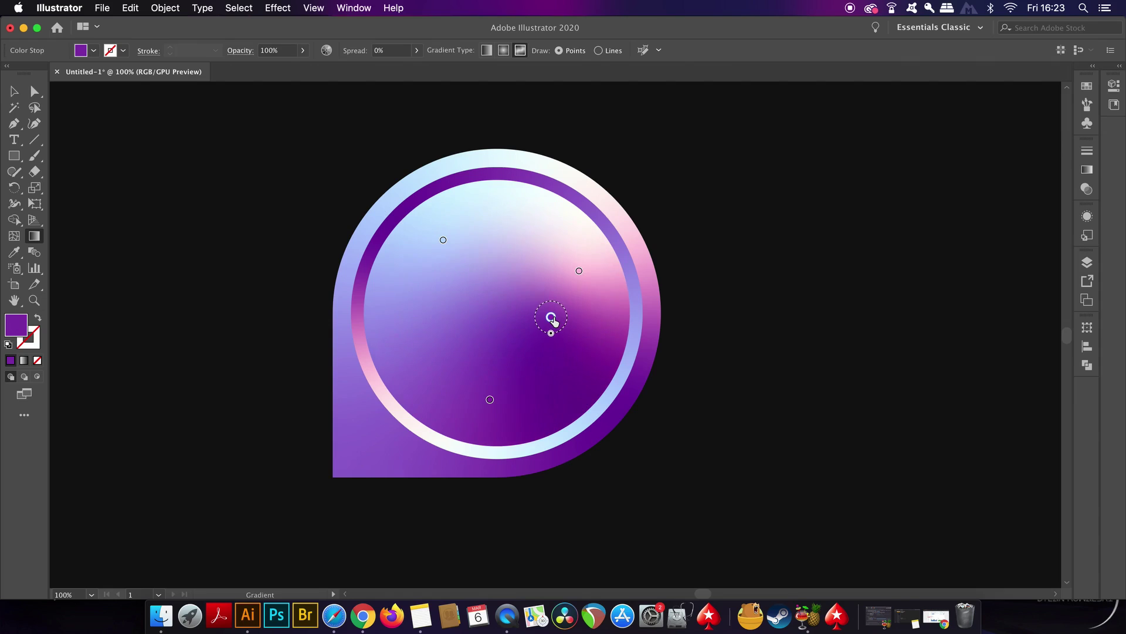
key("v")
Add a new colour point to the inner circle's freeform gradient
left_click(780, 336)
scroll(765, 338, "down", 3)
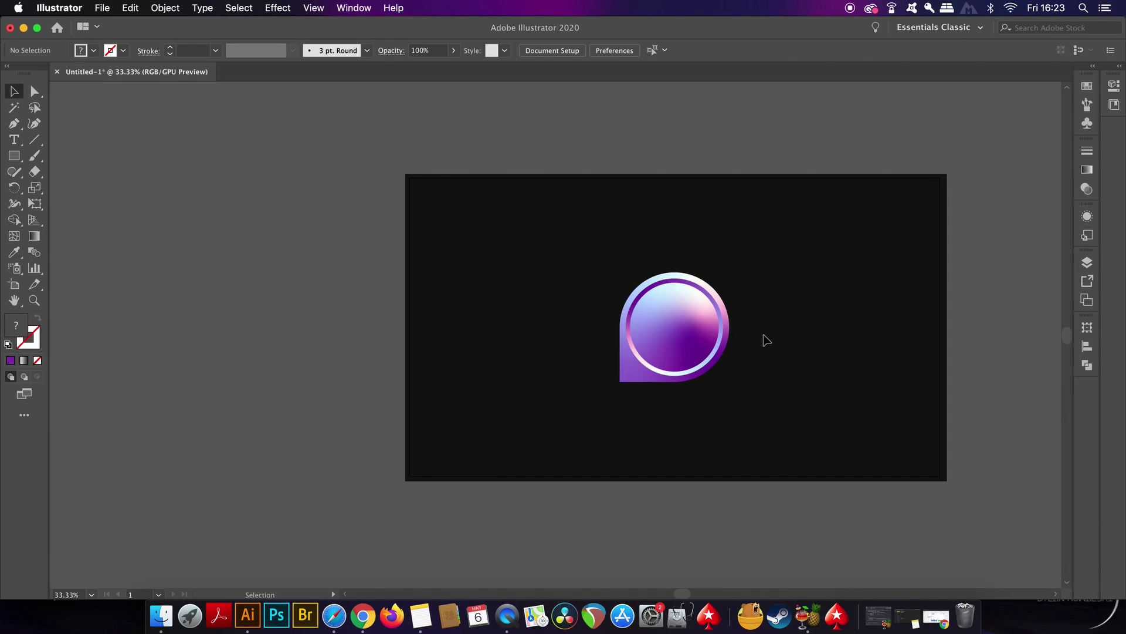
scroll(767, 339, "down", 1)
scroll(766, 339, "up", 1)
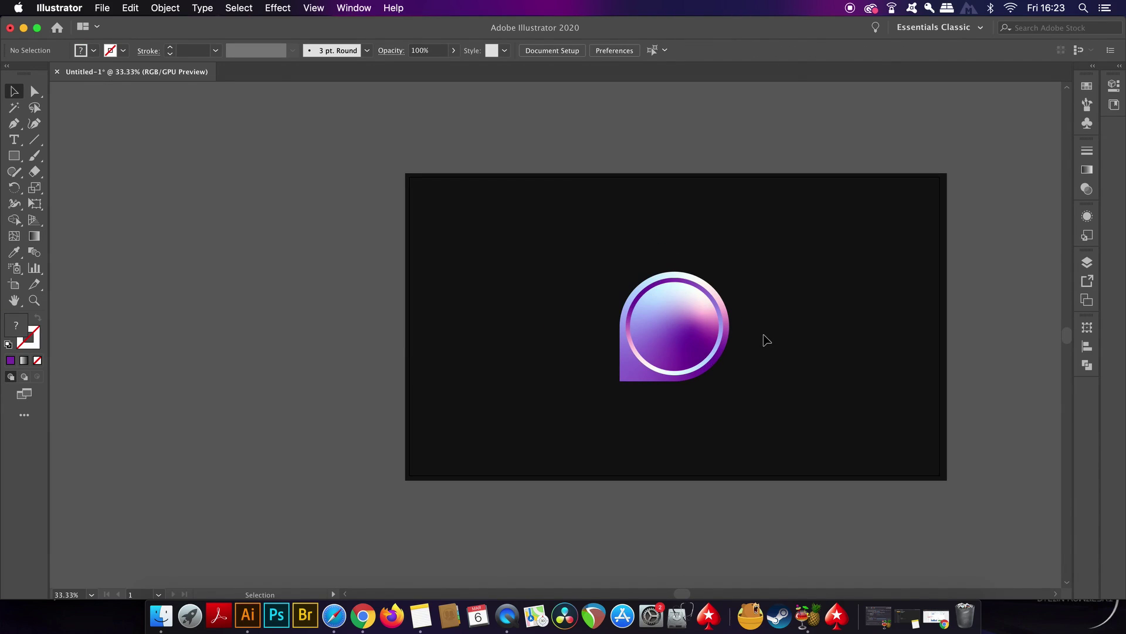
scroll(766, 339, "down", 1)
scroll(766, 338, "up", 2)
scroll(678, 329, "up", 1)
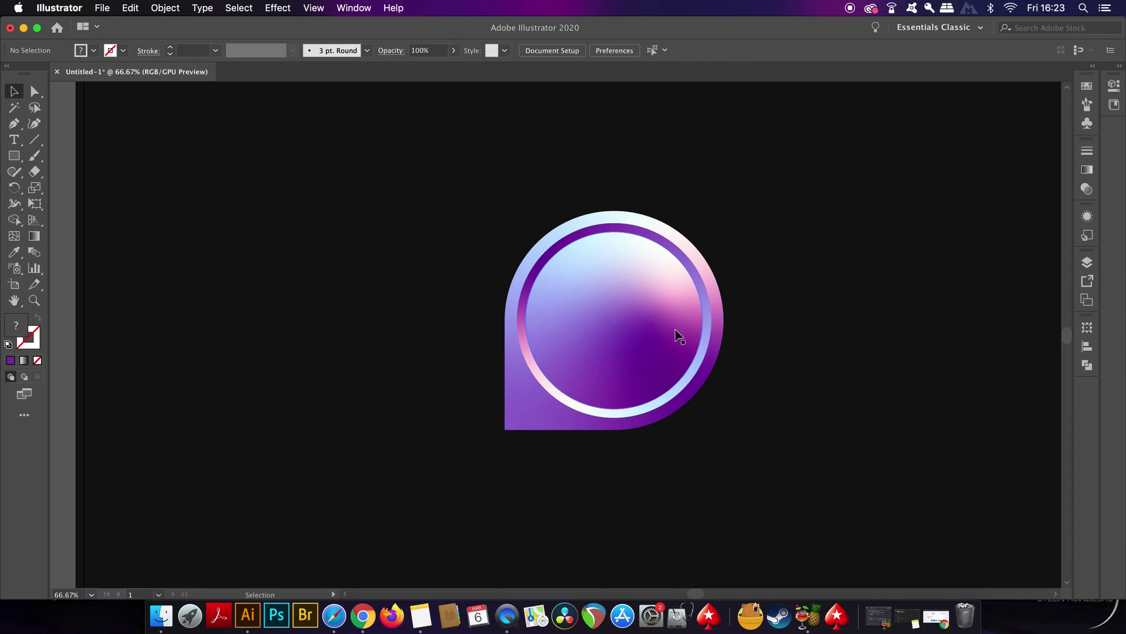
left_click(678, 333)
key("g")
left_click(663, 326)
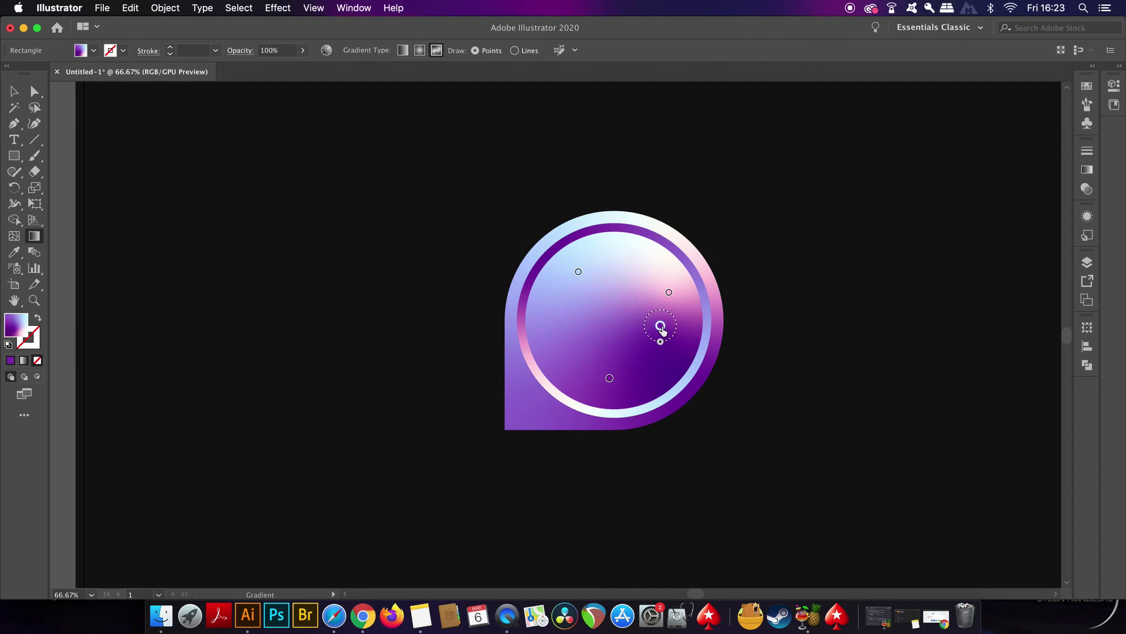
key("v")
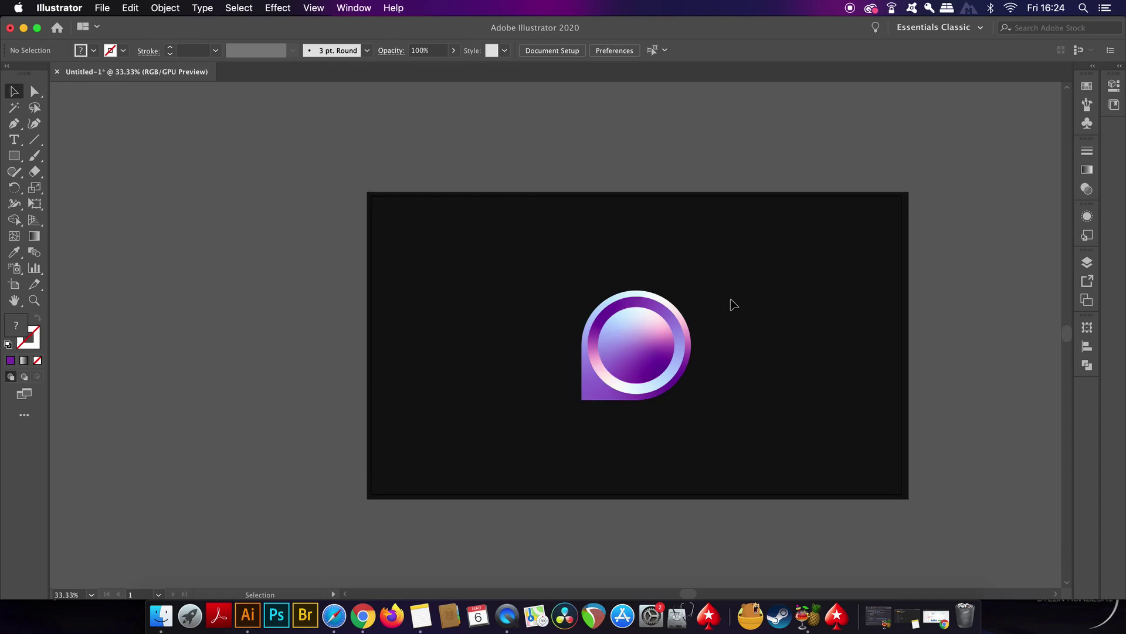
Shrink the inner gradient circle to 310.28 px around its centre to widen the ring
scroll(734, 305, "up", 2)
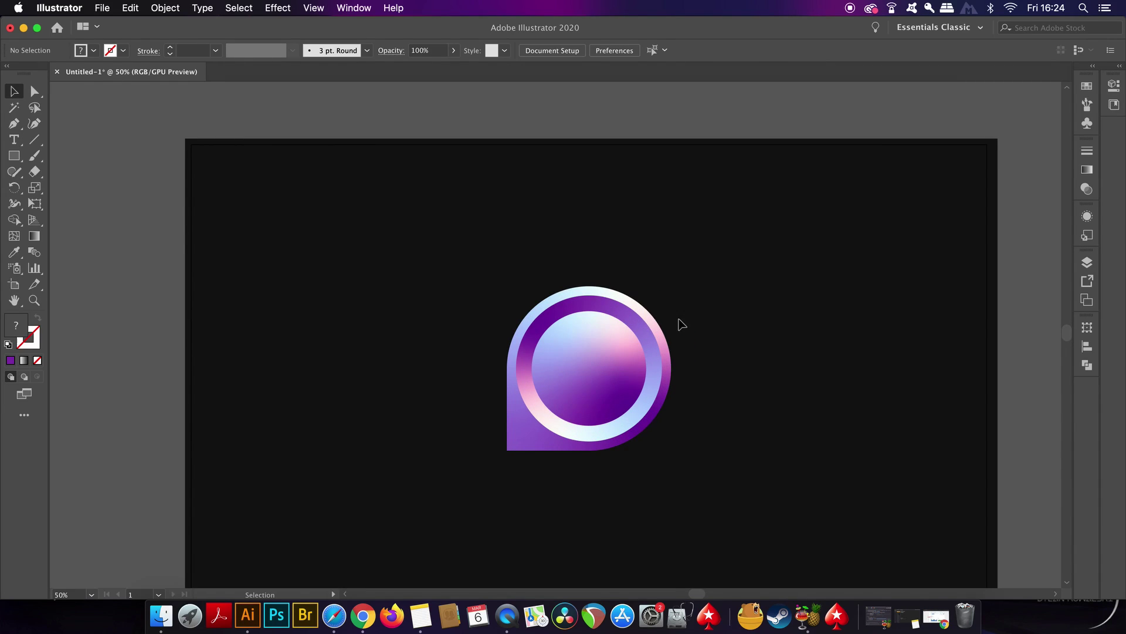
left_click(645, 331)
left_click_drag(663, 296, 652, 308)
left_click(711, 310)
scroll(711, 309, "down", 1)
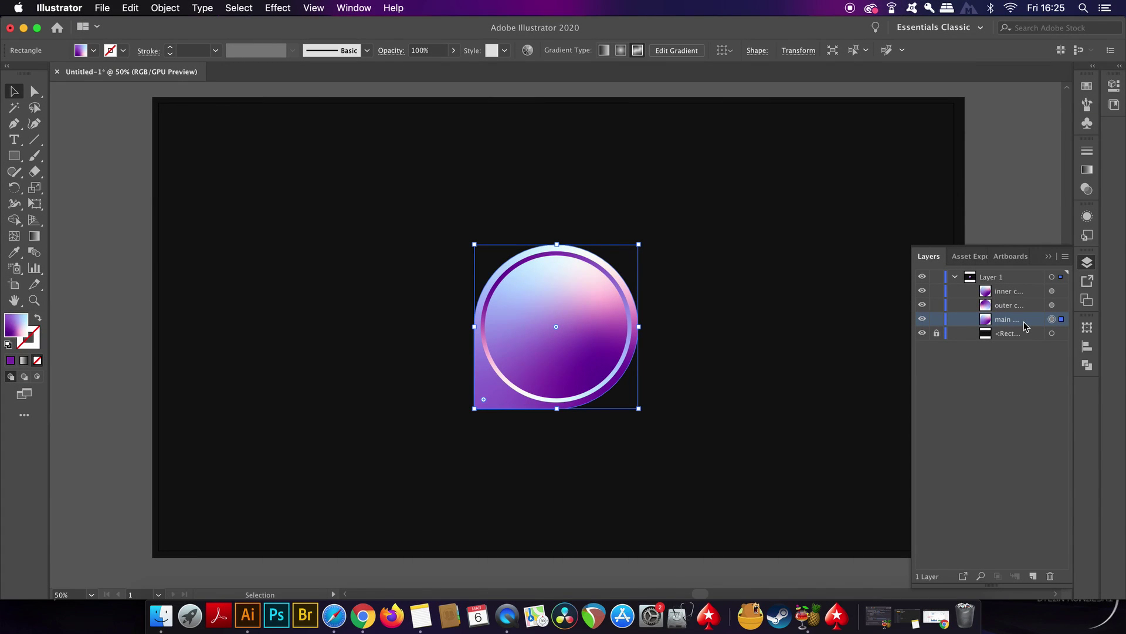
Duplicate 'main base layer' and target the lower copy
left_click(1063, 260)
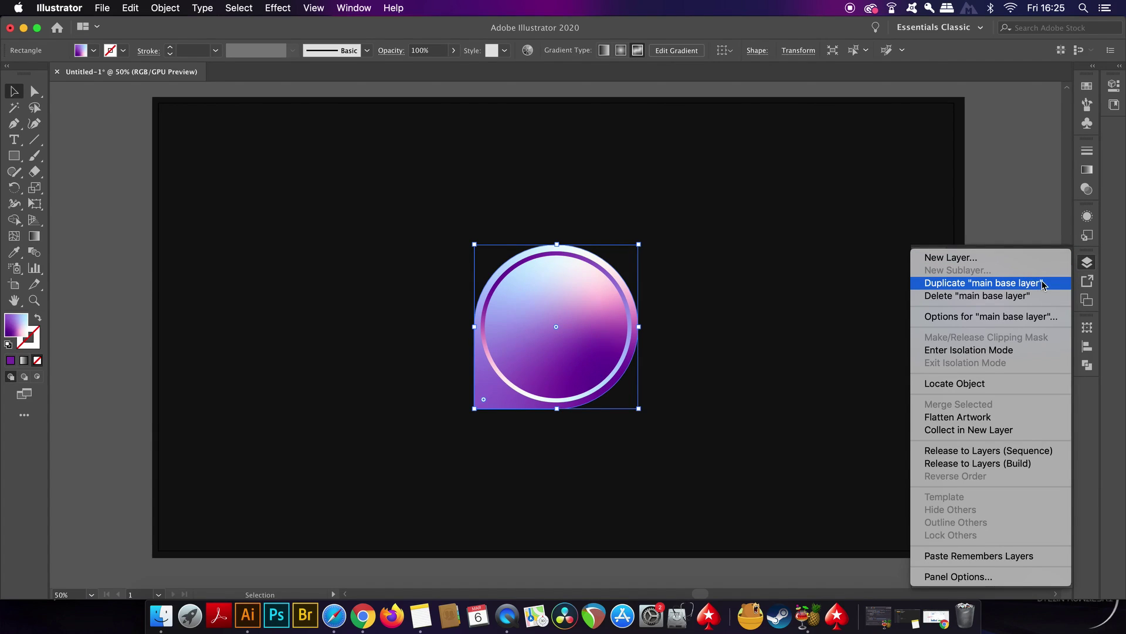
left_click(1042, 283)
left_click(1011, 334)
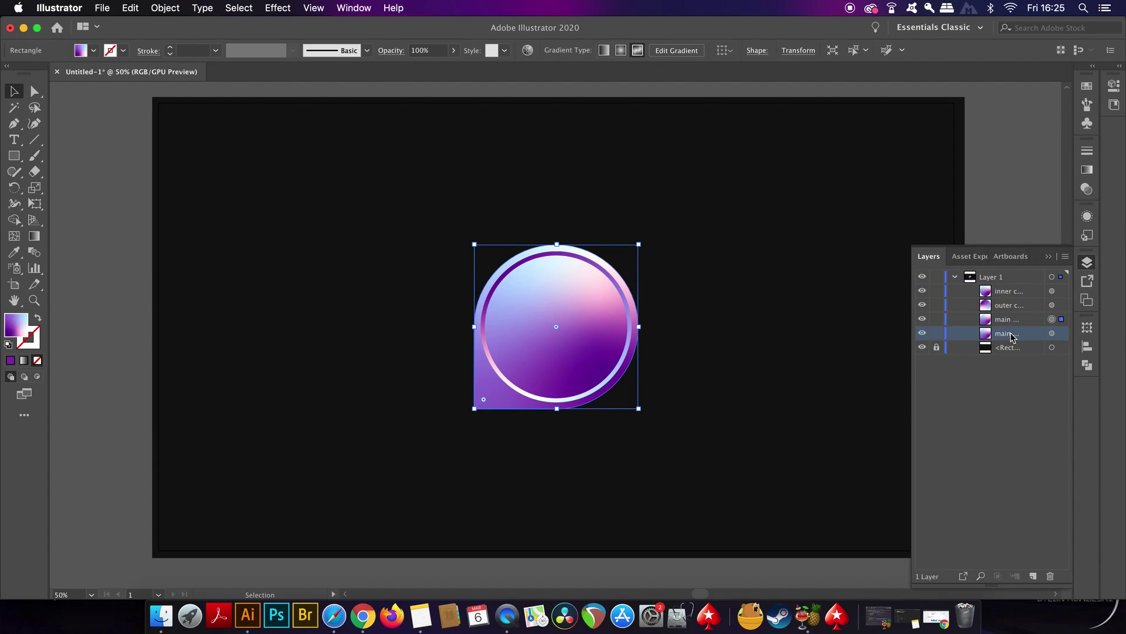
left_click(1063, 334)
Give the lower copy a 33.3 px Gaussian Blur for a soft glow behind the icon
left_click(314, 7)
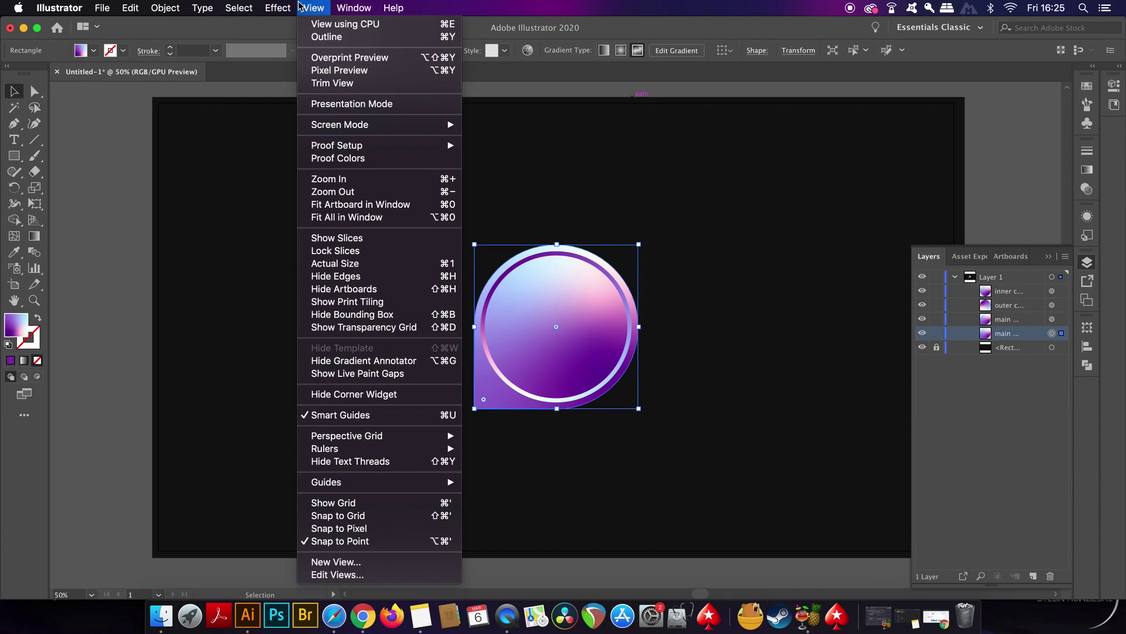
mouse_move(277, 8)
mouse_move(376, 262)
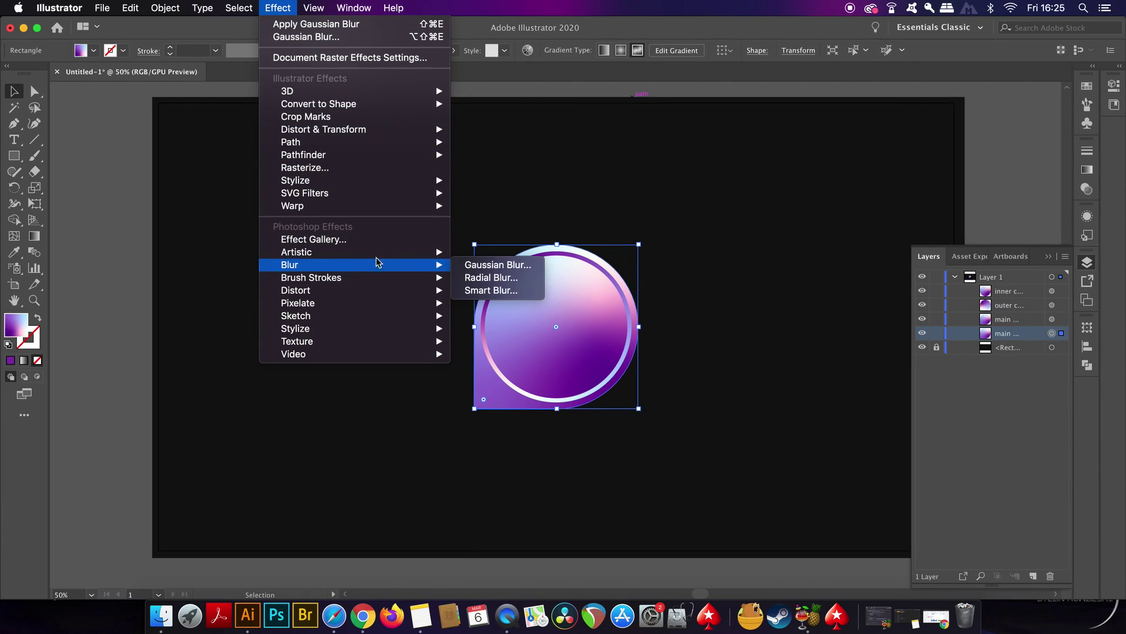
left_click(498, 266)
left_click(735, 361)
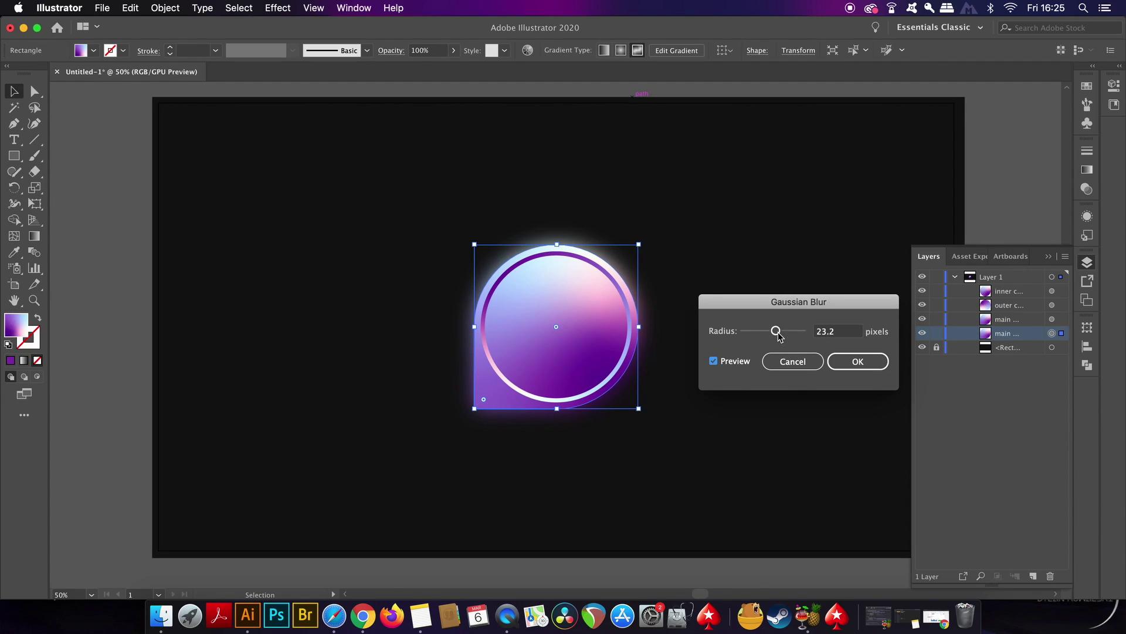
left_click_drag(779, 336, 784, 336)
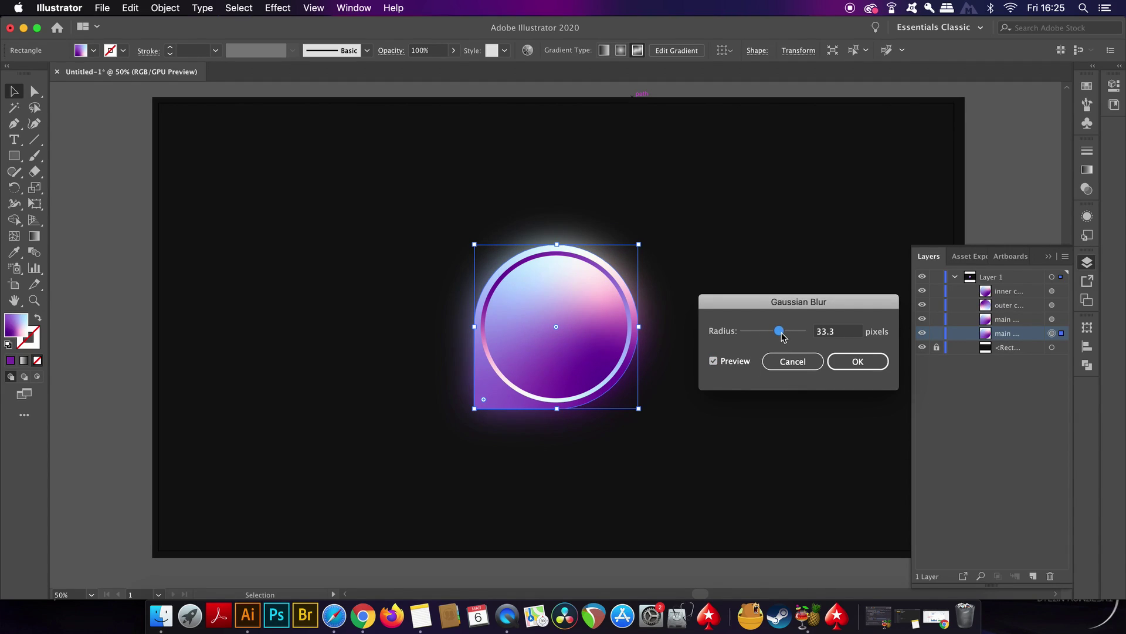
left_click(858, 362)
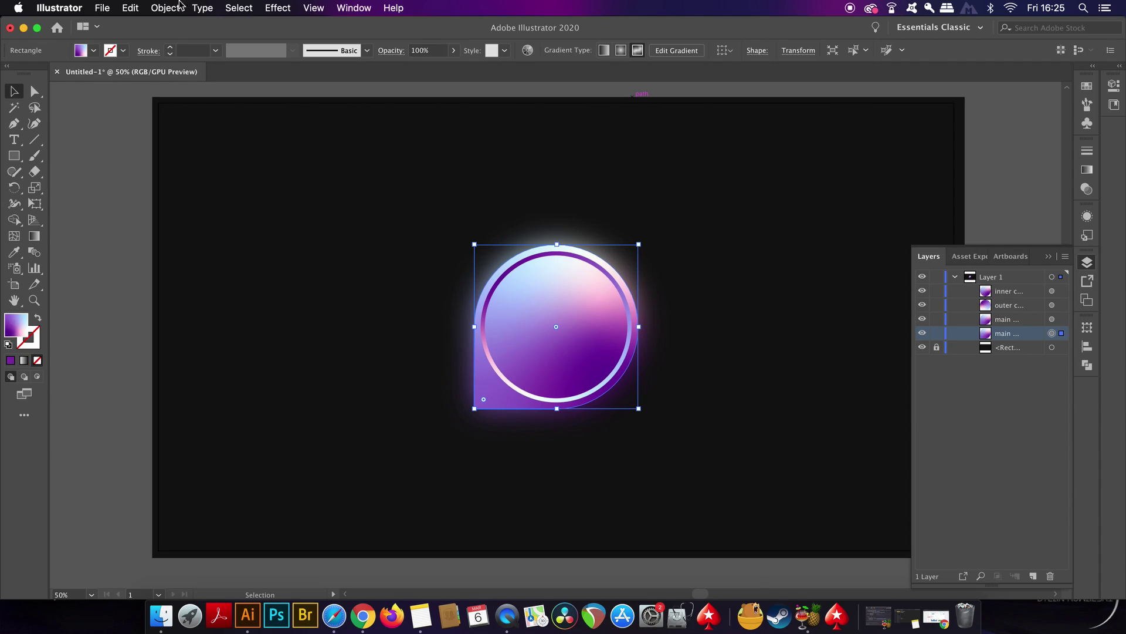
left_click(277, 7)
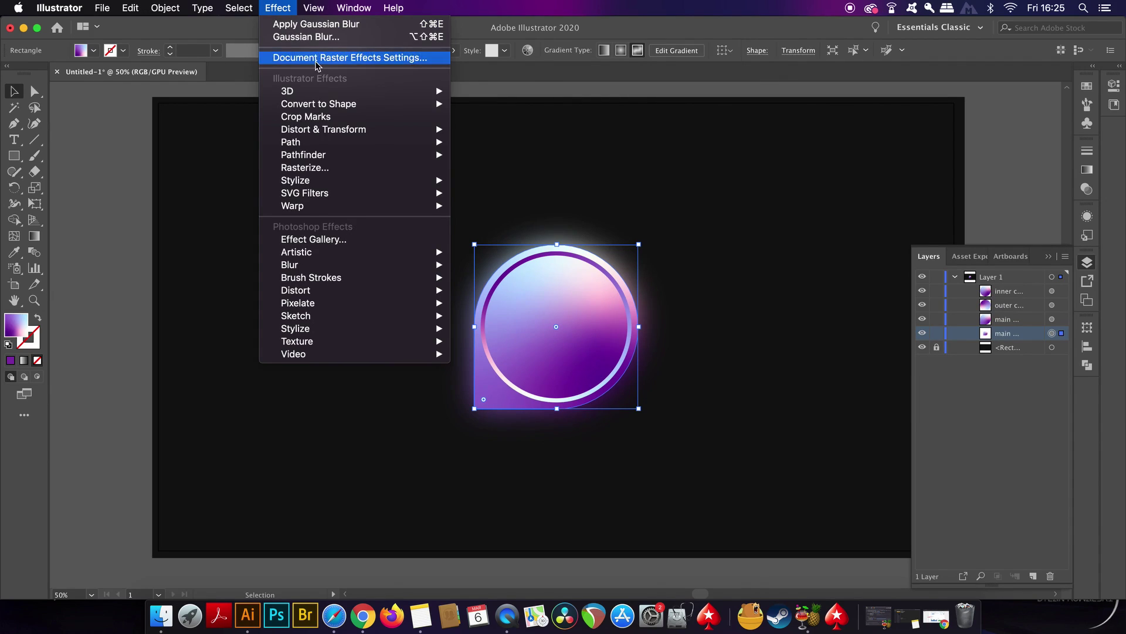
Reduce the Document Raster Effects 'Add Around Object' padding from 300 px to 3
left_click(349, 57)
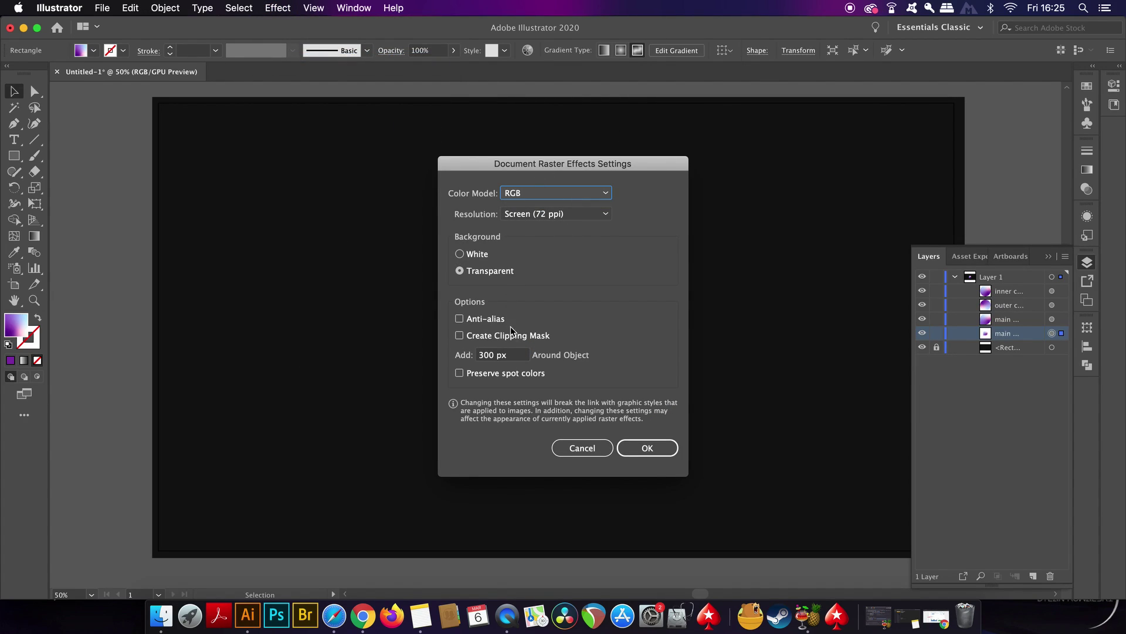
left_click(504, 360)
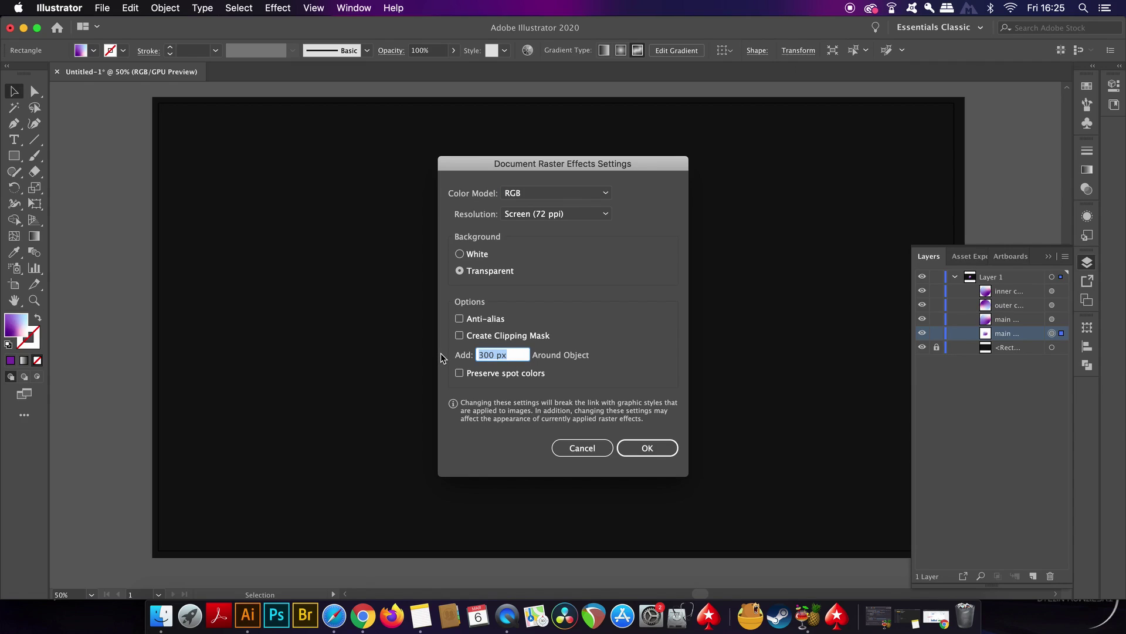
type("360")
key("Return")
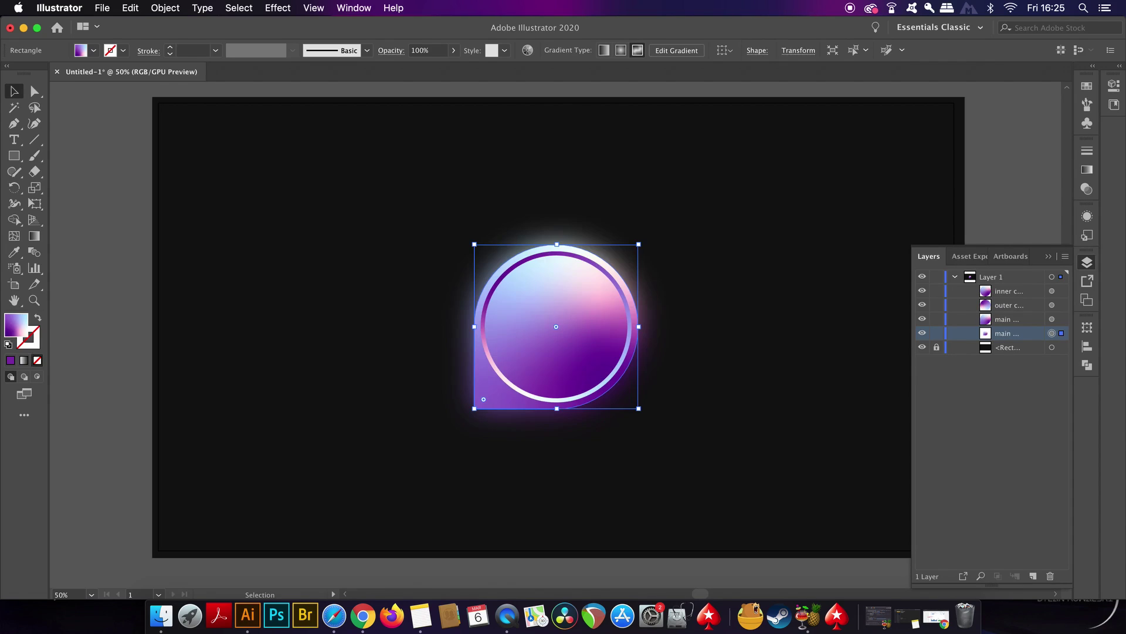
Slightly enlarge the blurred glow circle copy around its centre
left_click(671, 236)
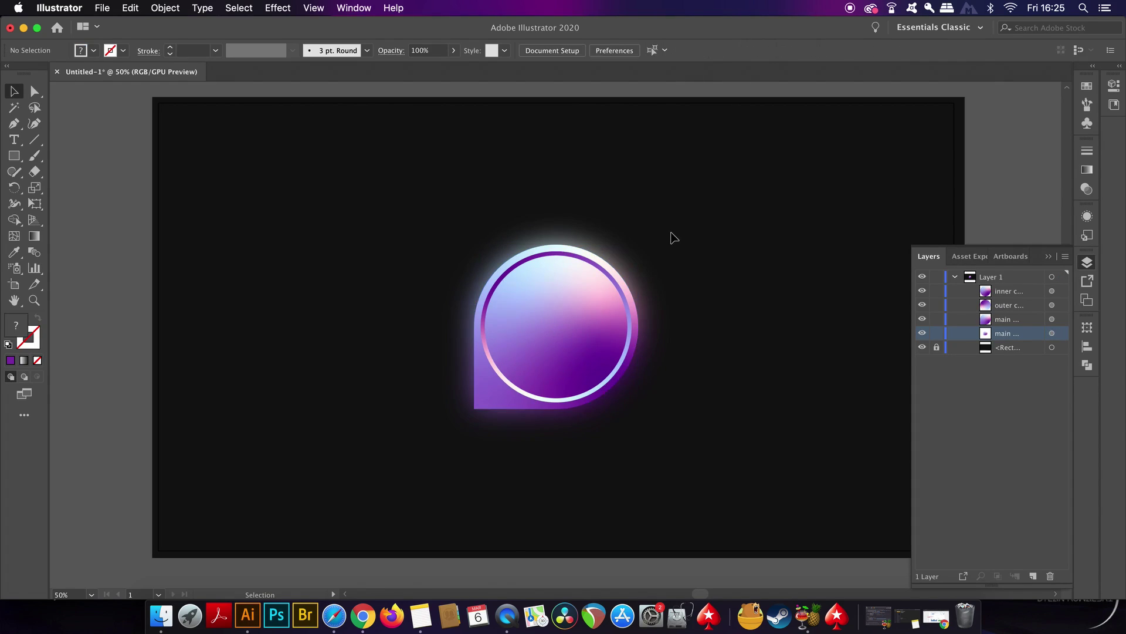
left_click(631, 255)
mouse_move(639, 244)
left_mouse_down()
mouse_move(651, 227)
mouse_move(636, 248)
left_mouse_up()
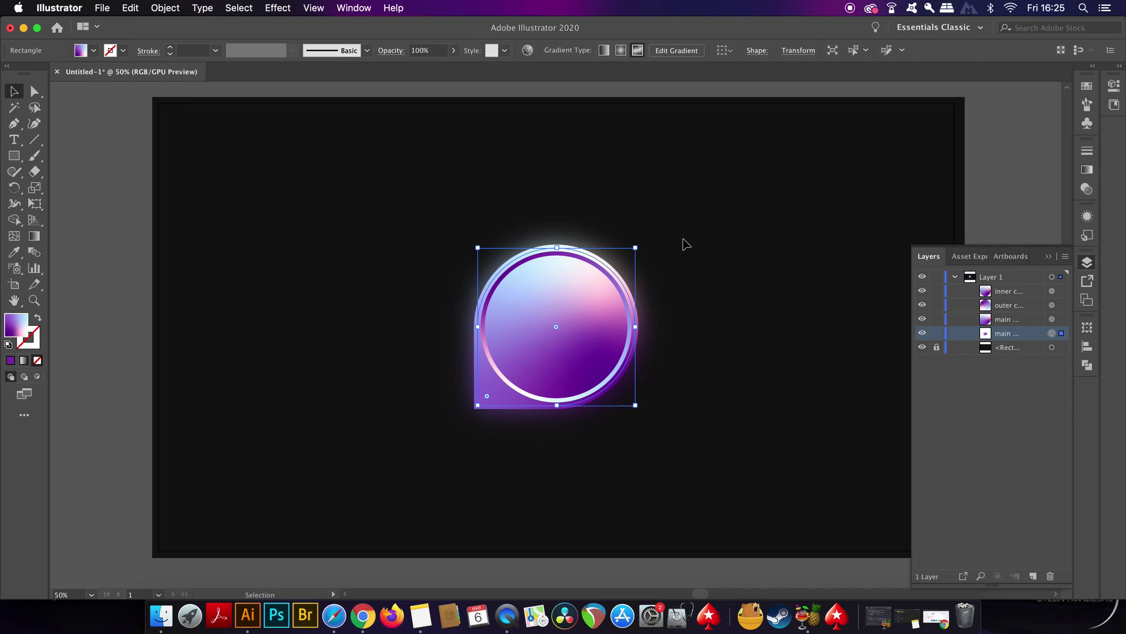
left_click(683, 242)
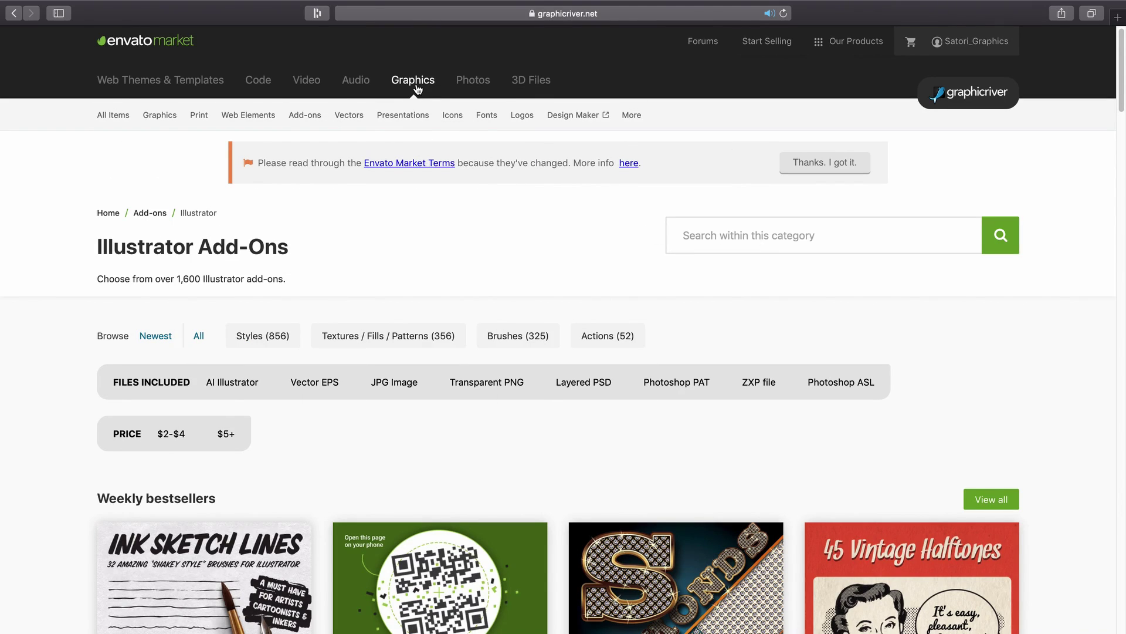
Browse GraphicRiver's Illustrator Add-Ons page down to the New bestsellers listings
mouse_move(326, 127)
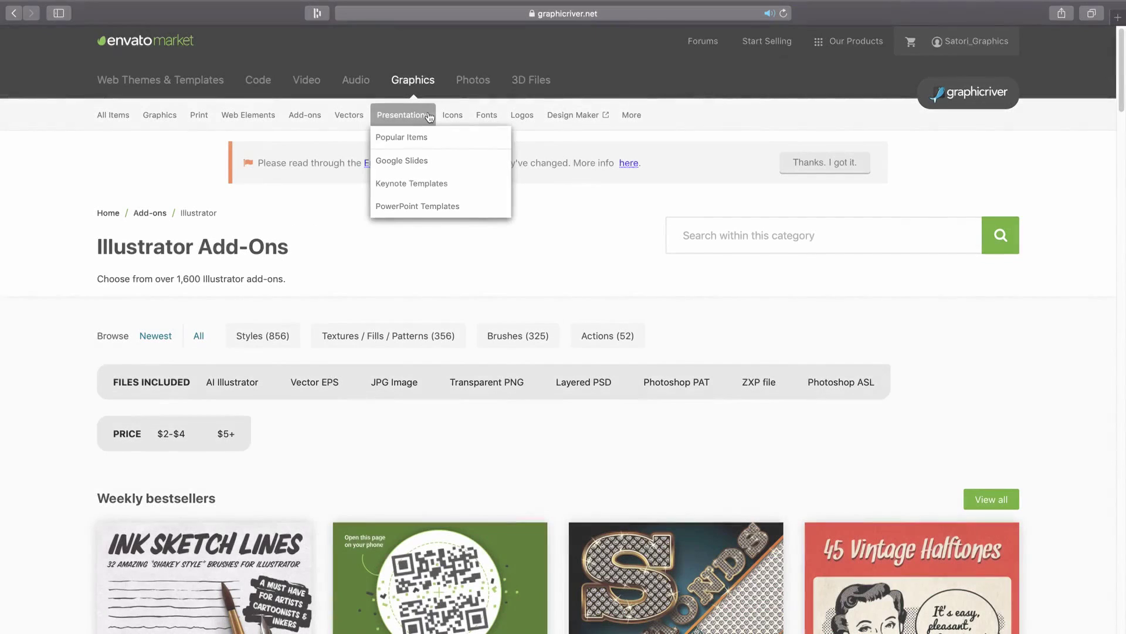
mouse_move(570, 155)
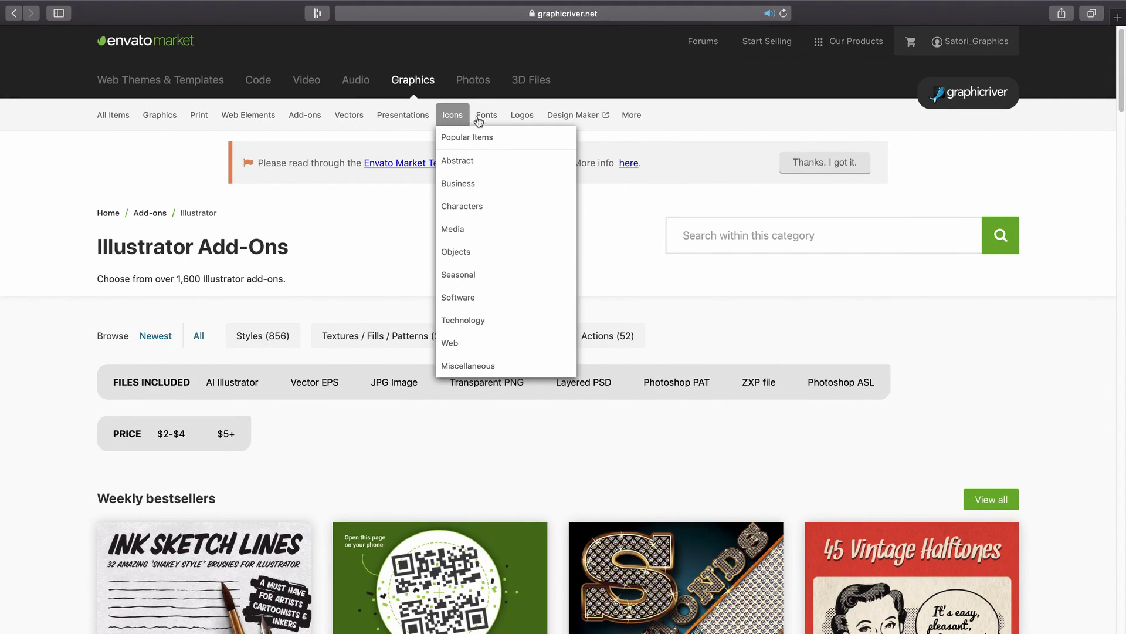
mouse_move(592, 122)
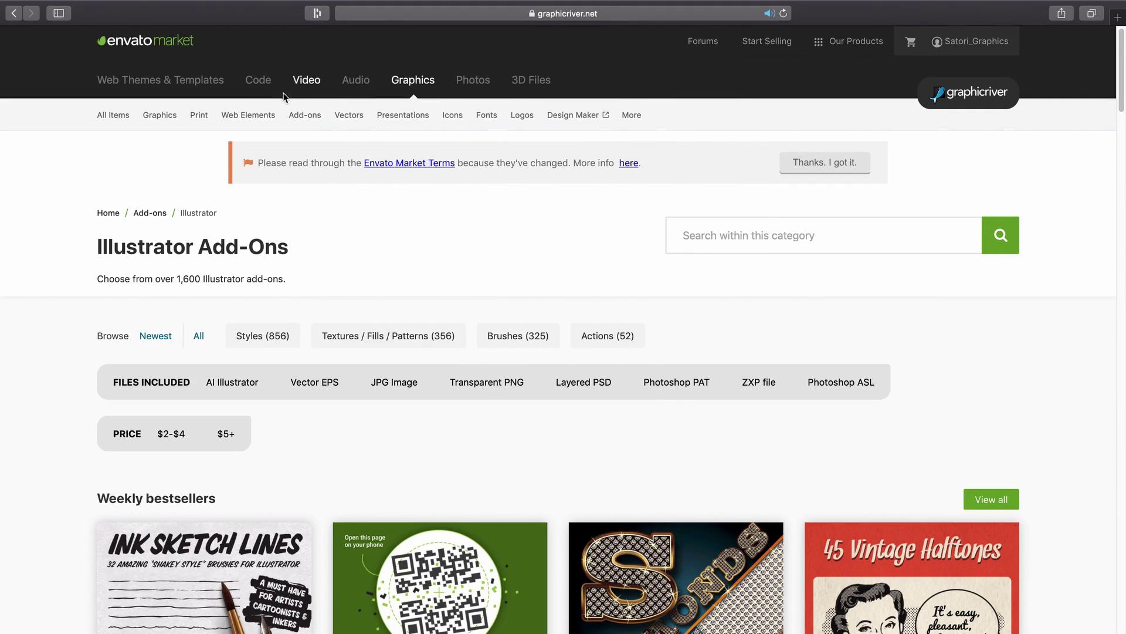
mouse_move(375, 120)
scroll(407, 199, "down", 5)
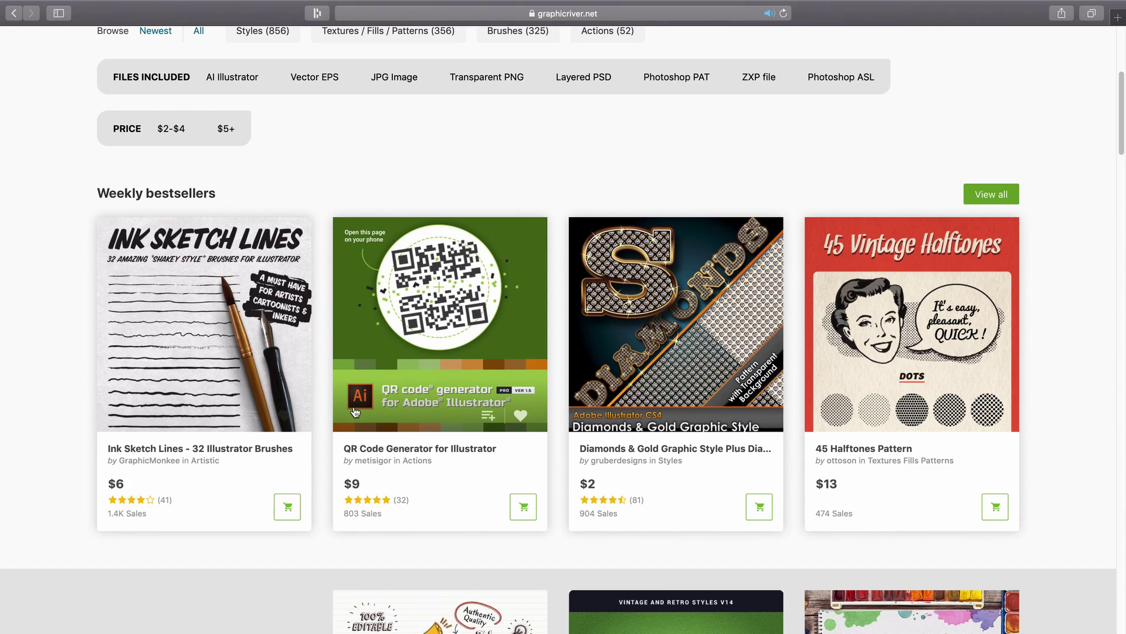
scroll(413, 367, "down", 10)
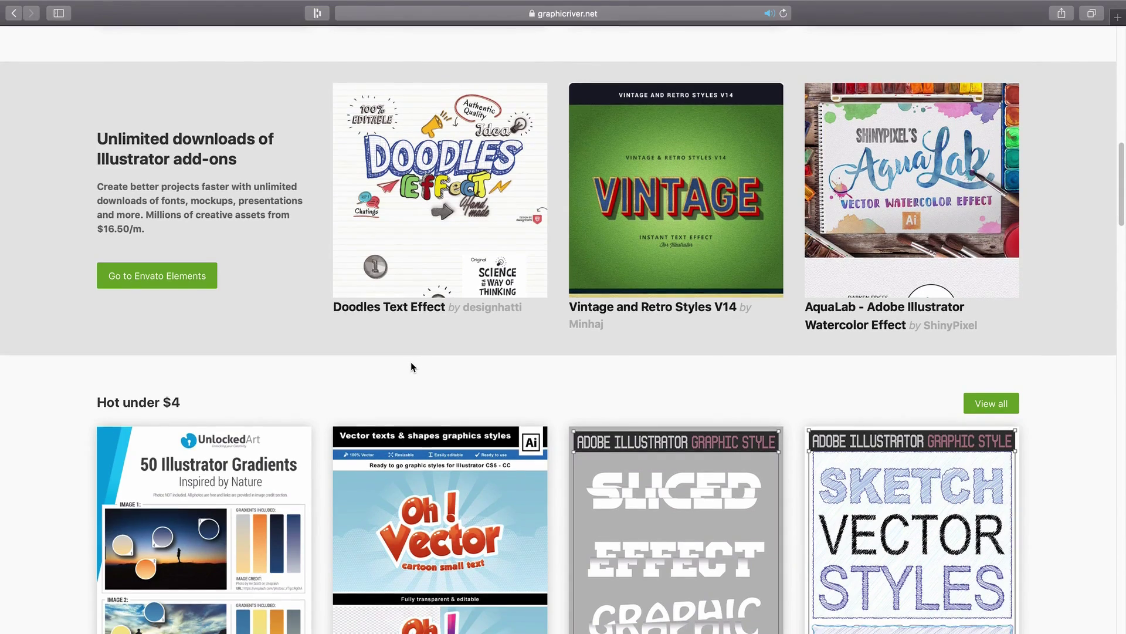
scroll(411, 367, "down", 10)
scroll(446, 420, "down", 1)
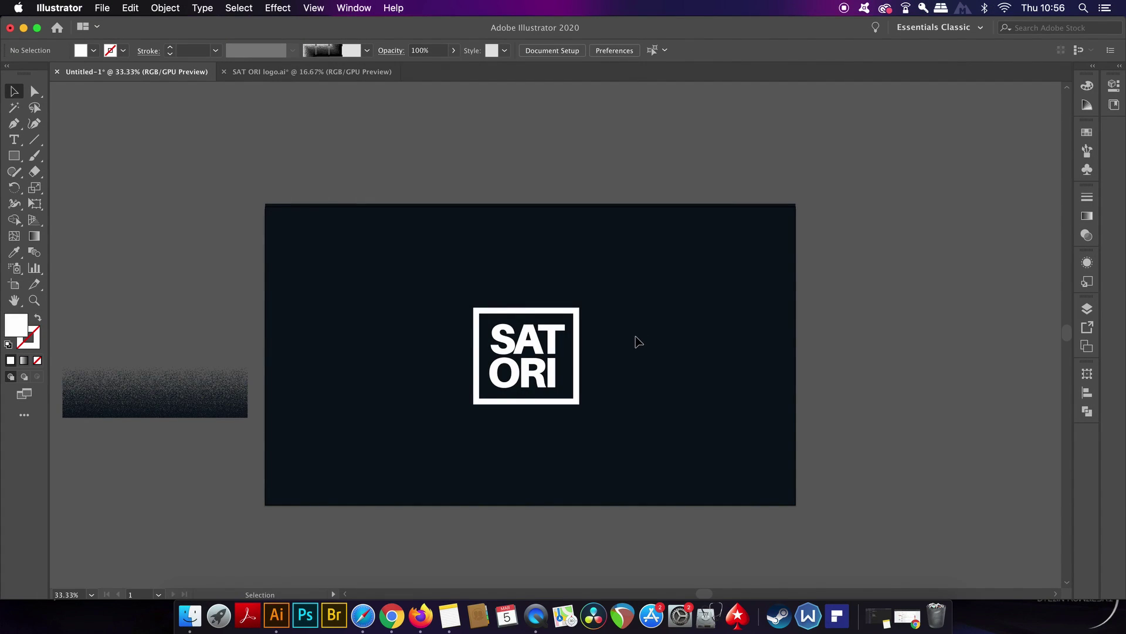
Make the SATORI logo group an opacity mask with Clip off and edit the mask
scroll(638, 331, "up", 2)
left_click_drag(708, 317, 746, 301)
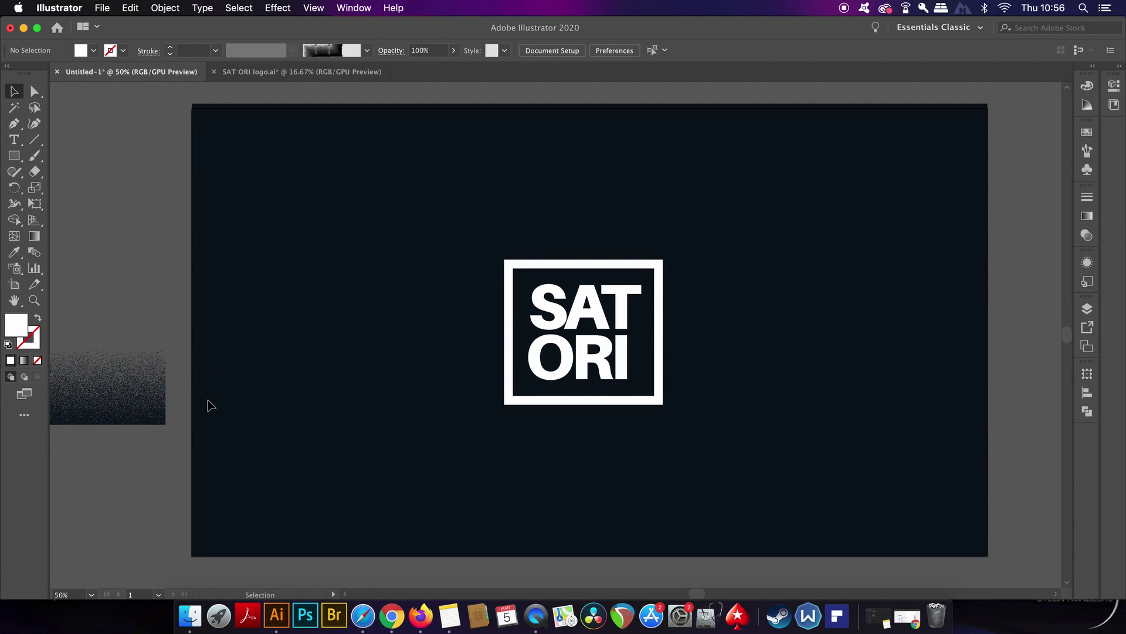
left_click(572, 369)
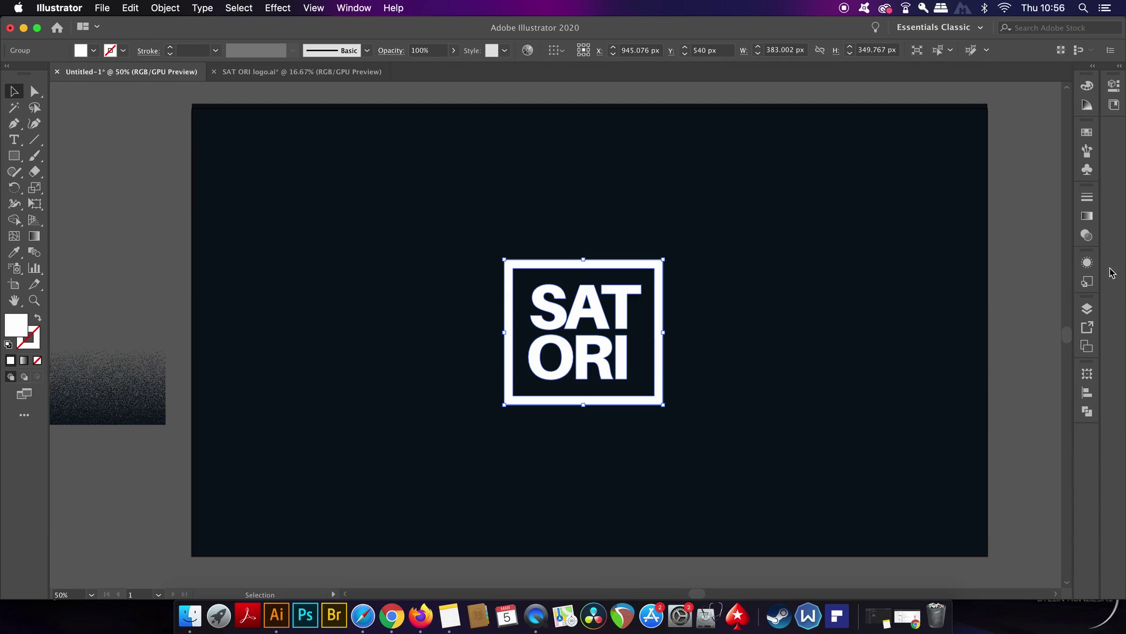
left_click(1088, 240)
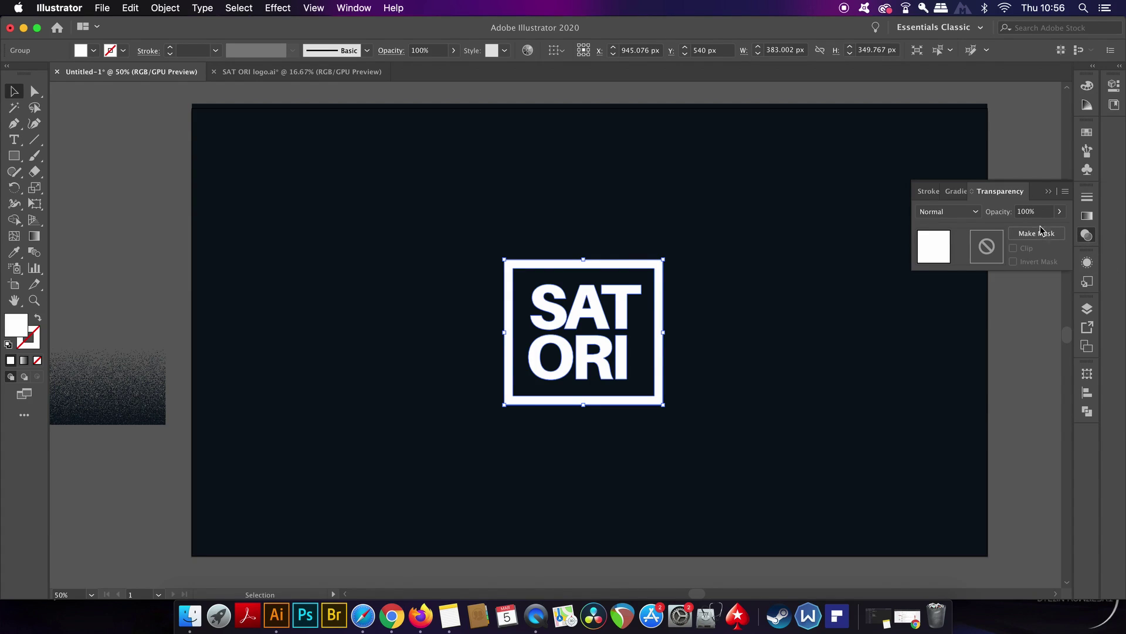
left_click(1021, 232)
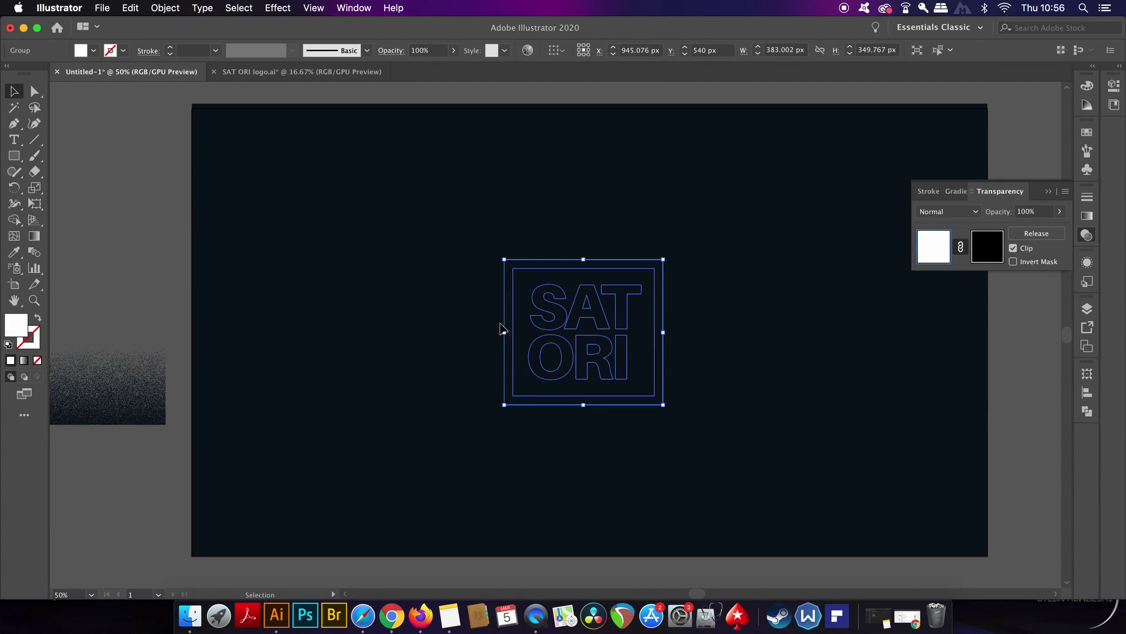
left_click(1013, 248)
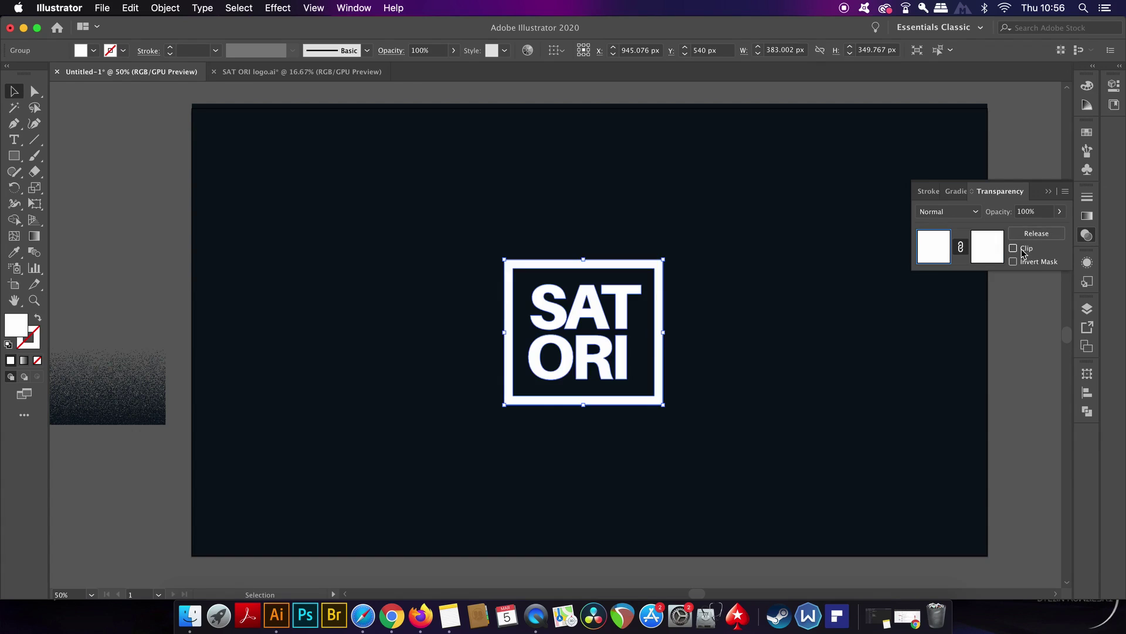
left_click(990, 253)
Paste the blue noise gradient into the mask, stretched over the logo's bottom, then exit mask editing
key("a")
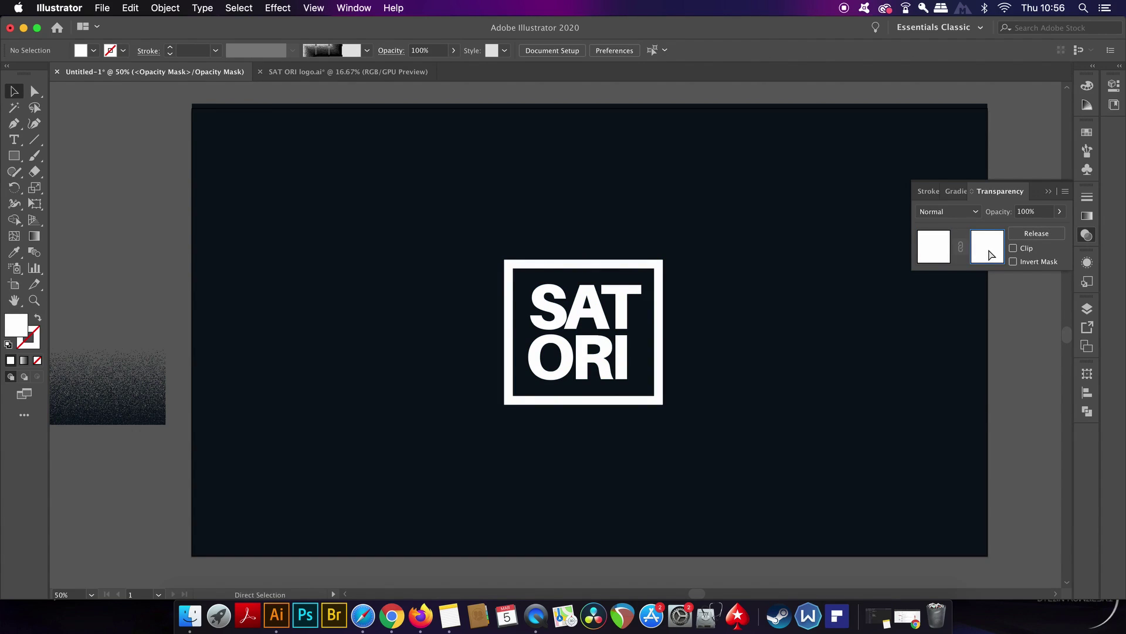
key("v")
key("super+v")
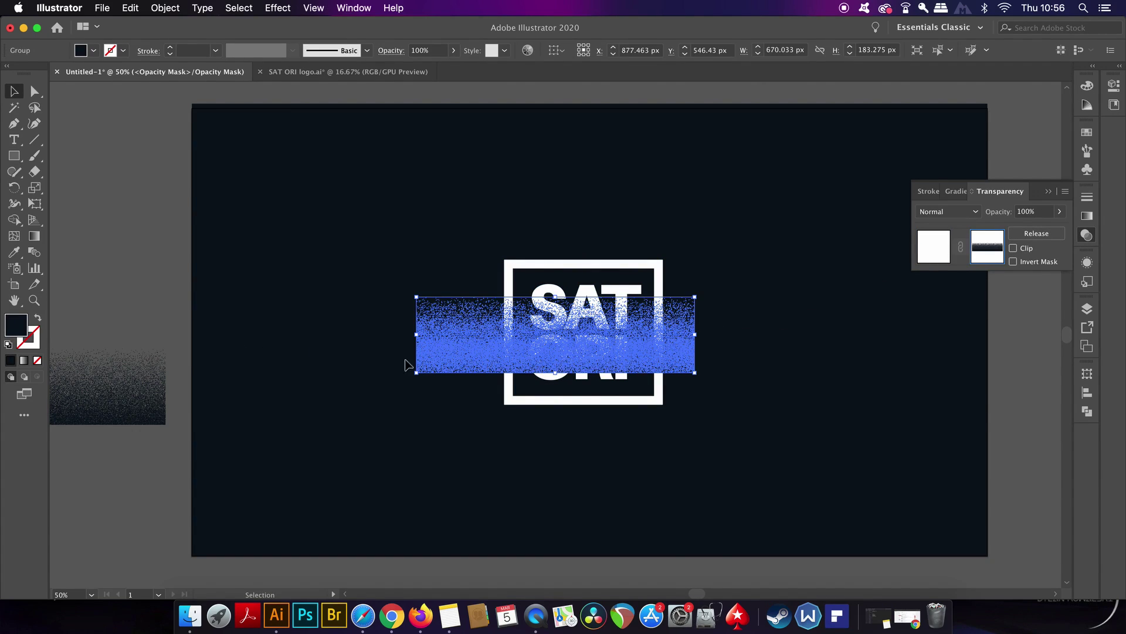
left_click_drag(676, 373, 686, 413)
left_click_drag(565, 339, 572, 333)
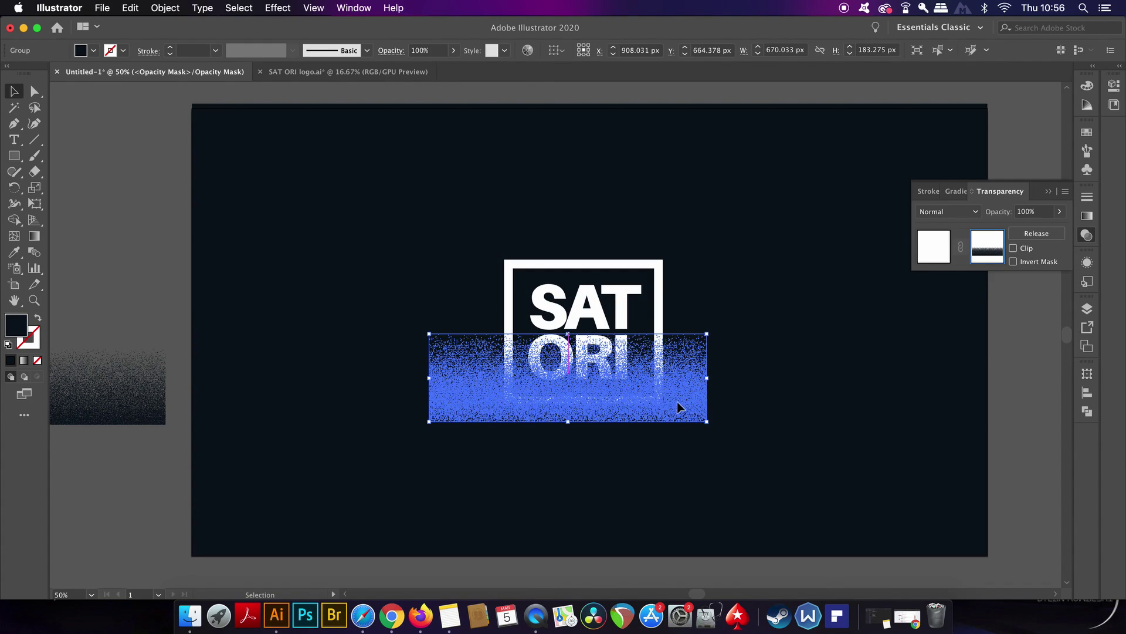
left_click_drag(678, 405, 710, 404)
left_click(937, 254)
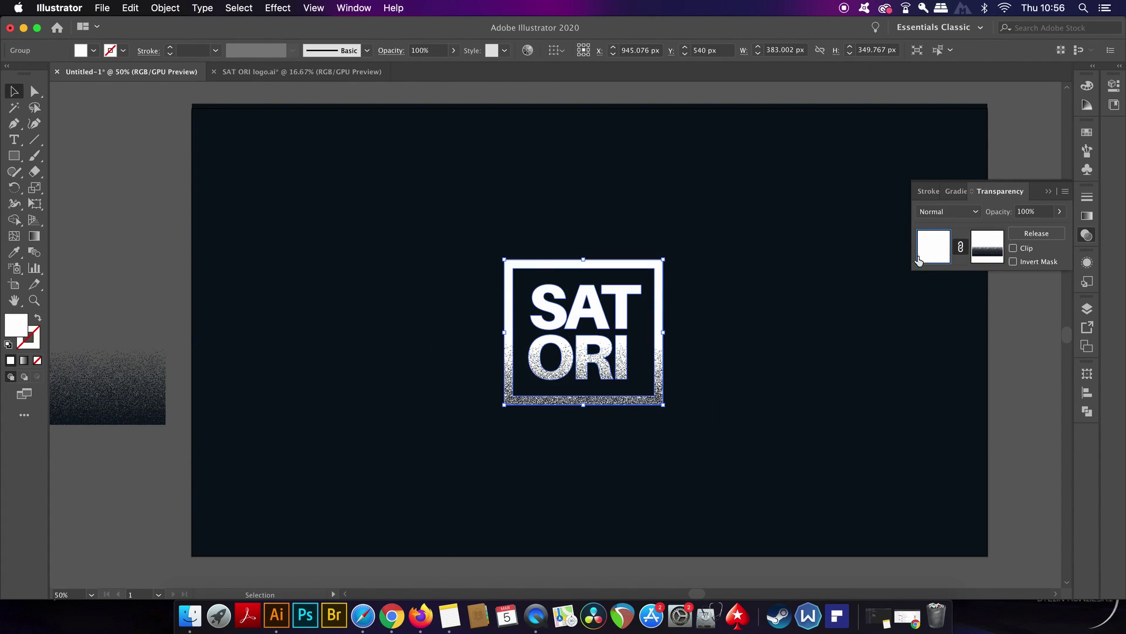
left_click(775, 276)
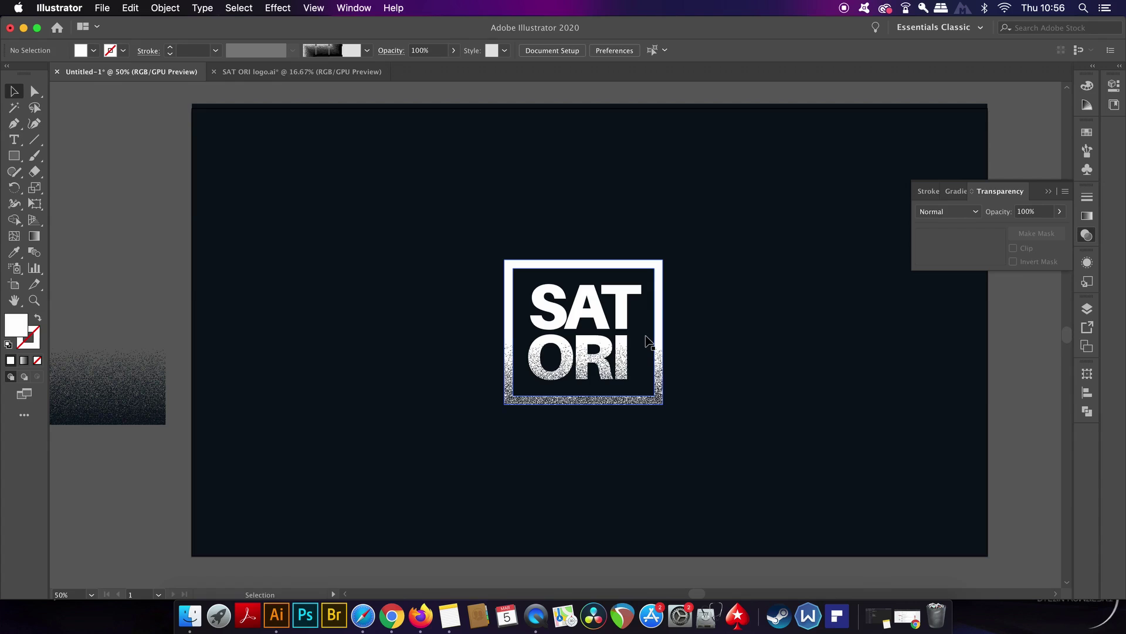